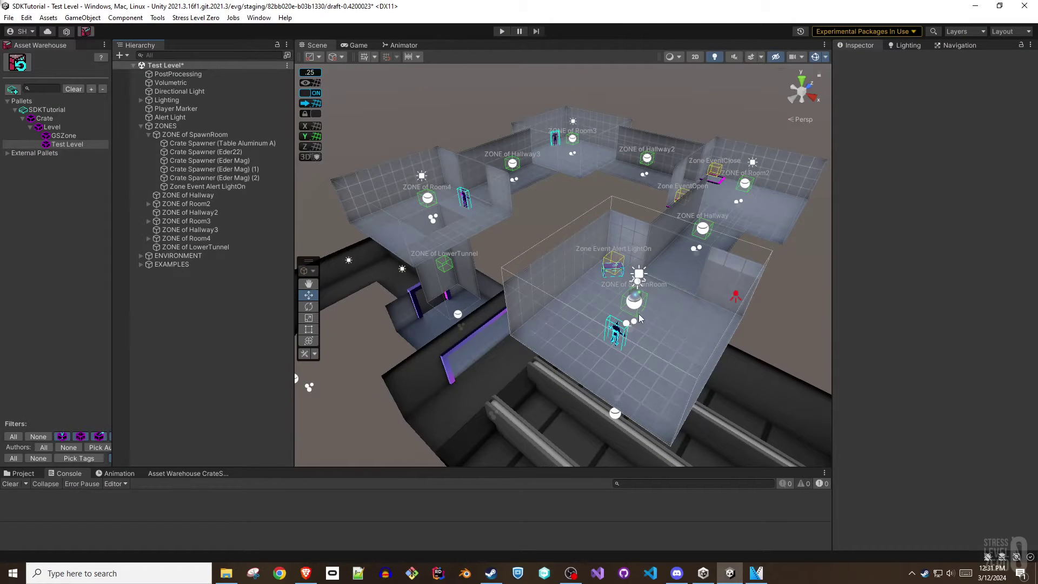
# Add a ZoneMusic child to each of the SpawnRoom, Hallway and Room2 zones.
pyautogui.click(638, 318)
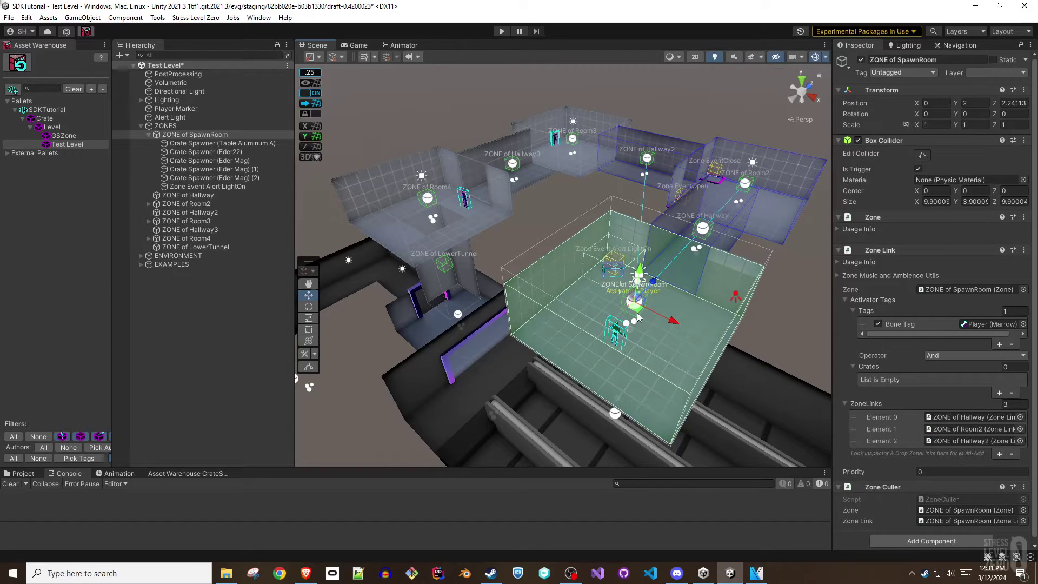
pyautogui.click(836, 277)
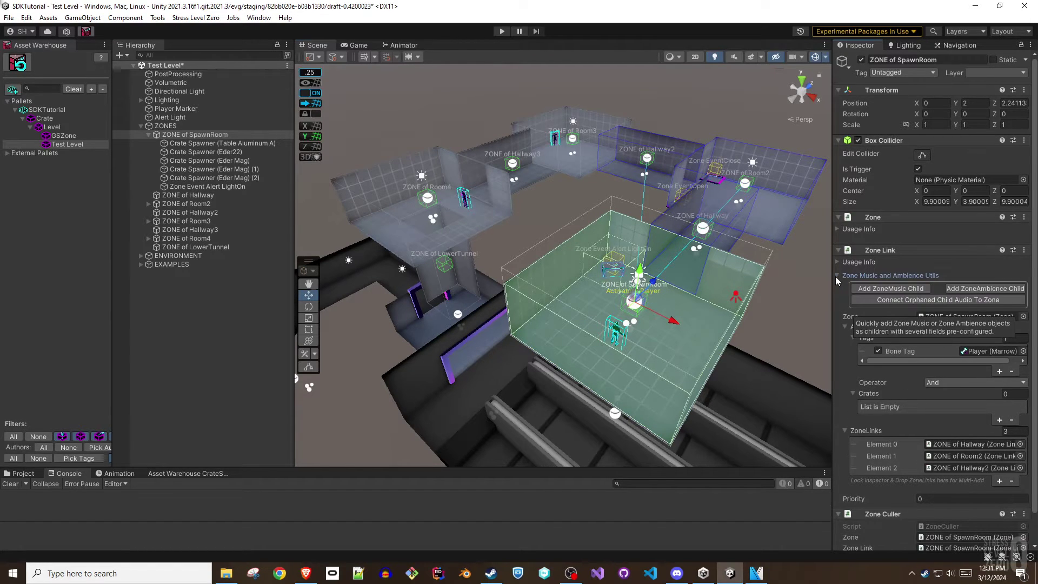
pyautogui.click(881, 289)
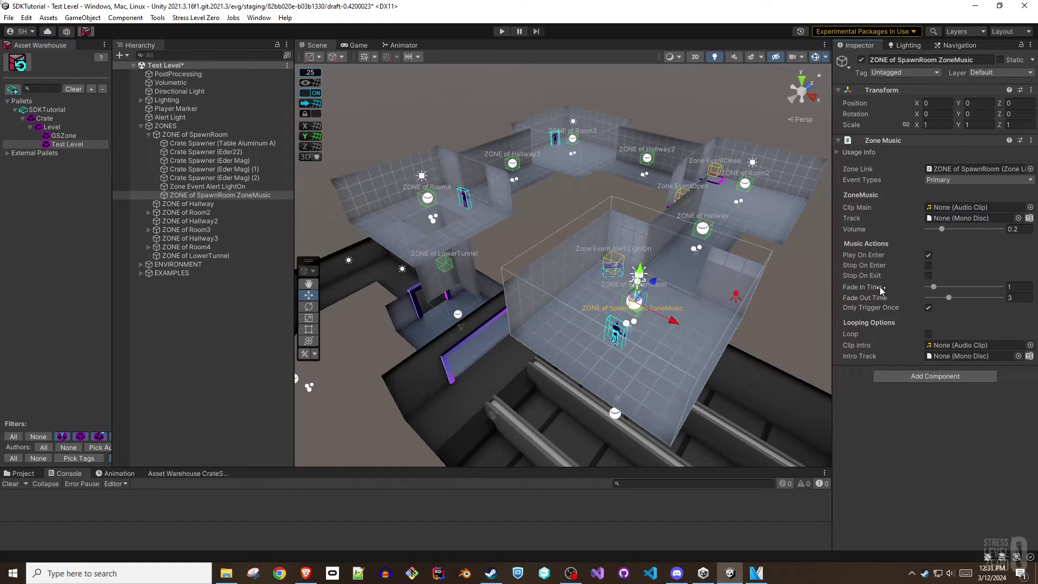
pyautogui.click(701, 239)
pyautogui.click(837, 276)
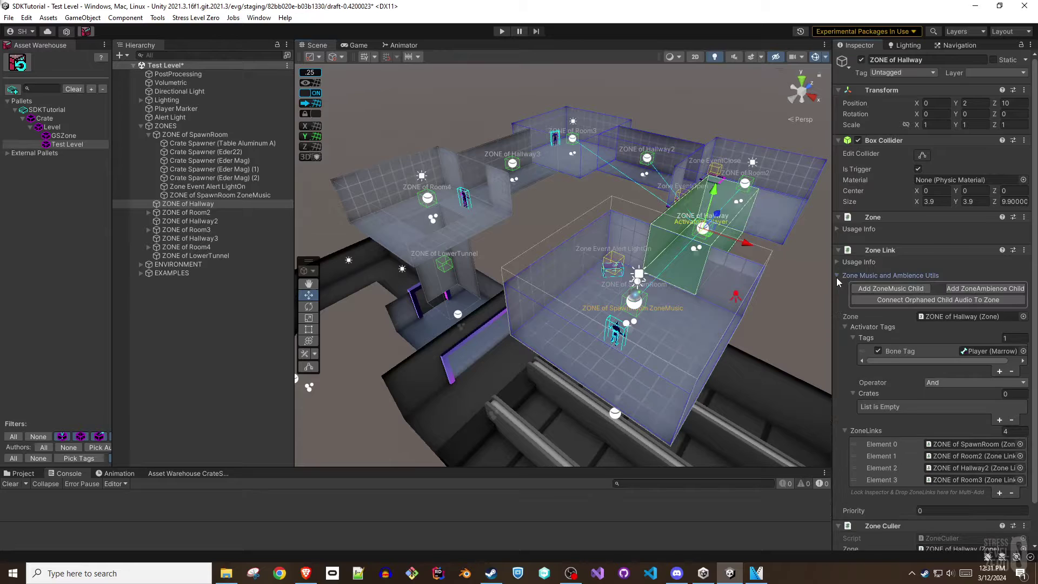
pyautogui.click(885, 292)
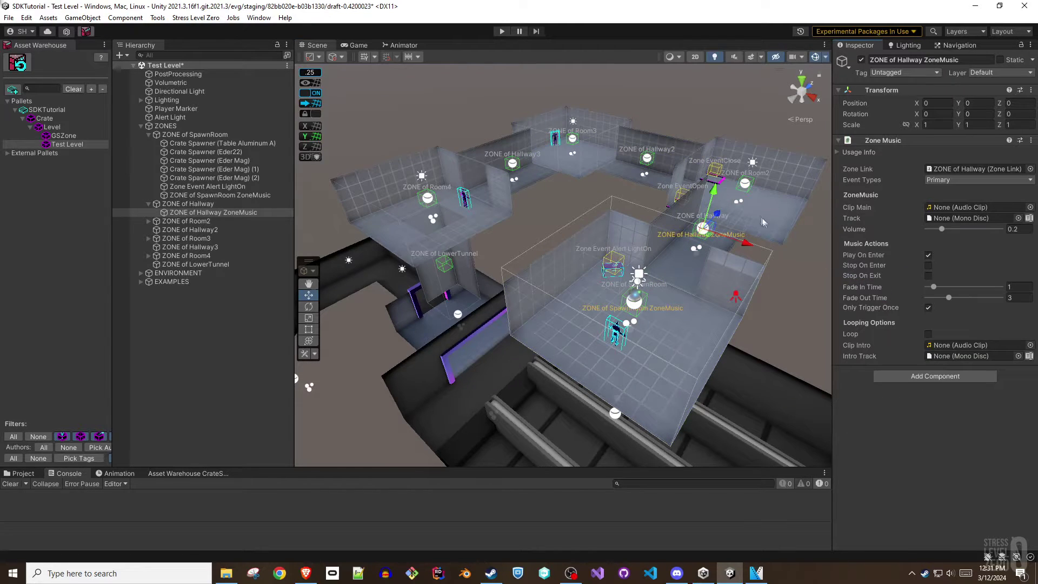
pyautogui.click(748, 195)
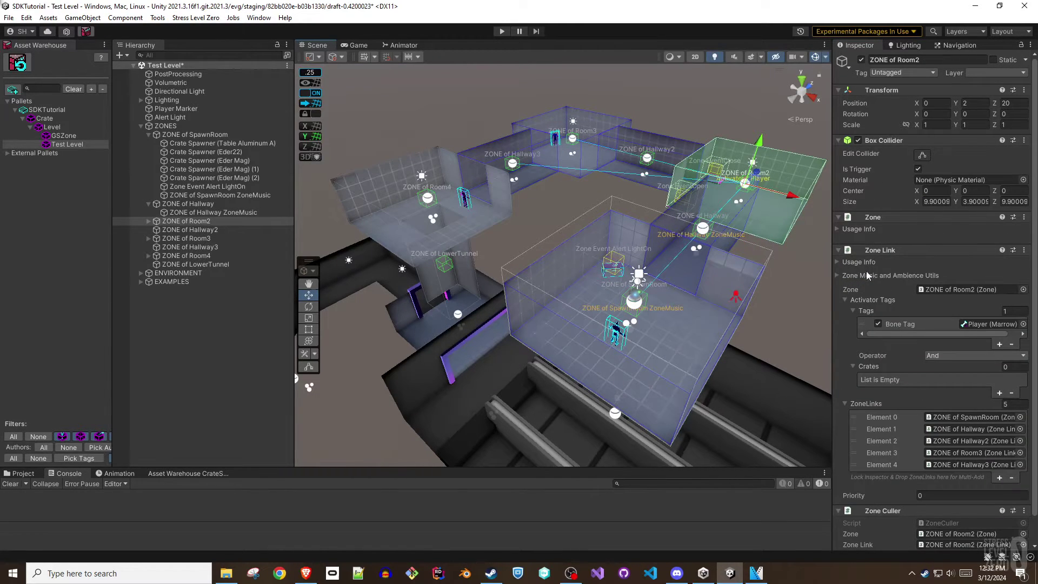
pyautogui.click(838, 276)
pyautogui.click(890, 288)
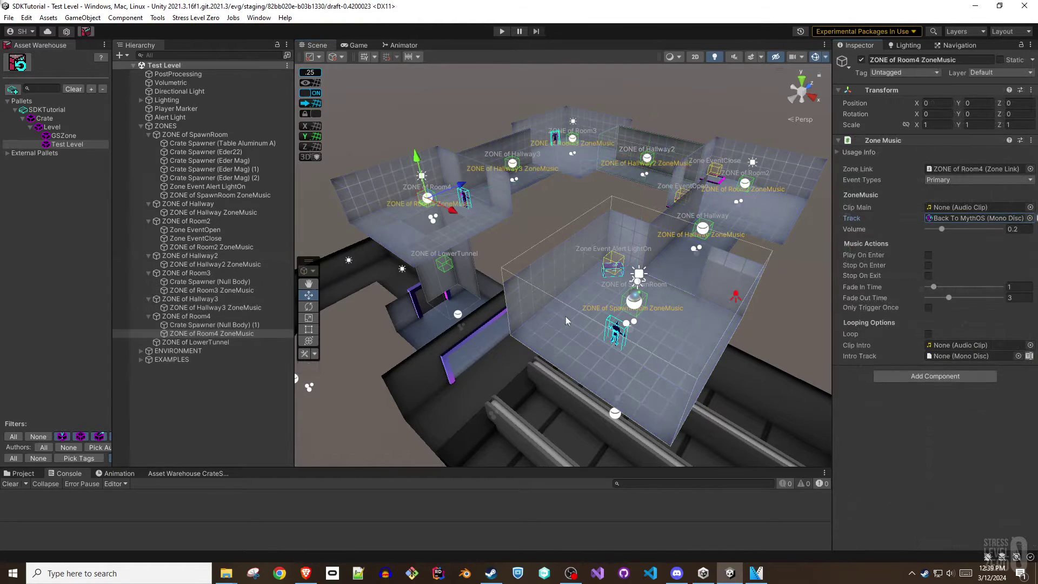
# Point the Marrow SDK at the Steam BONELAB install folder from the Getting Started guide.
pyautogui.click(195, 18)
pyautogui.click(223, 92)
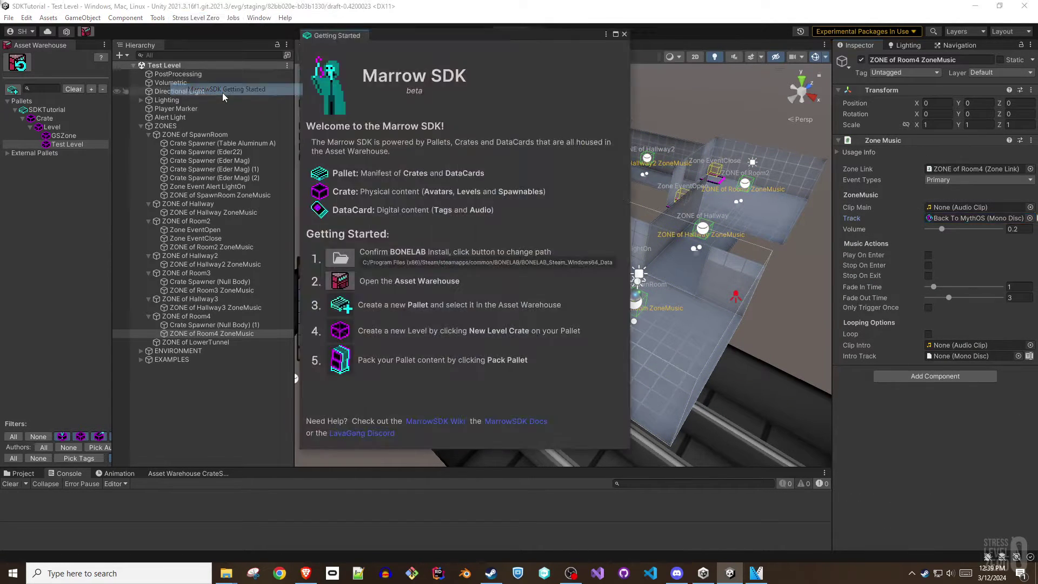
pyautogui.click(341, 259)
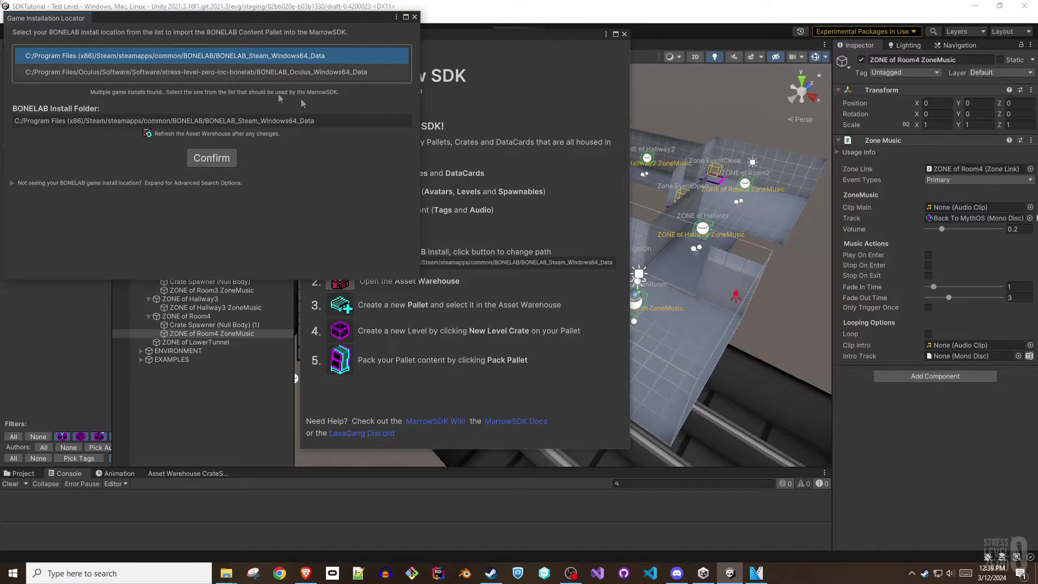
pyautogui.click(222, 164)
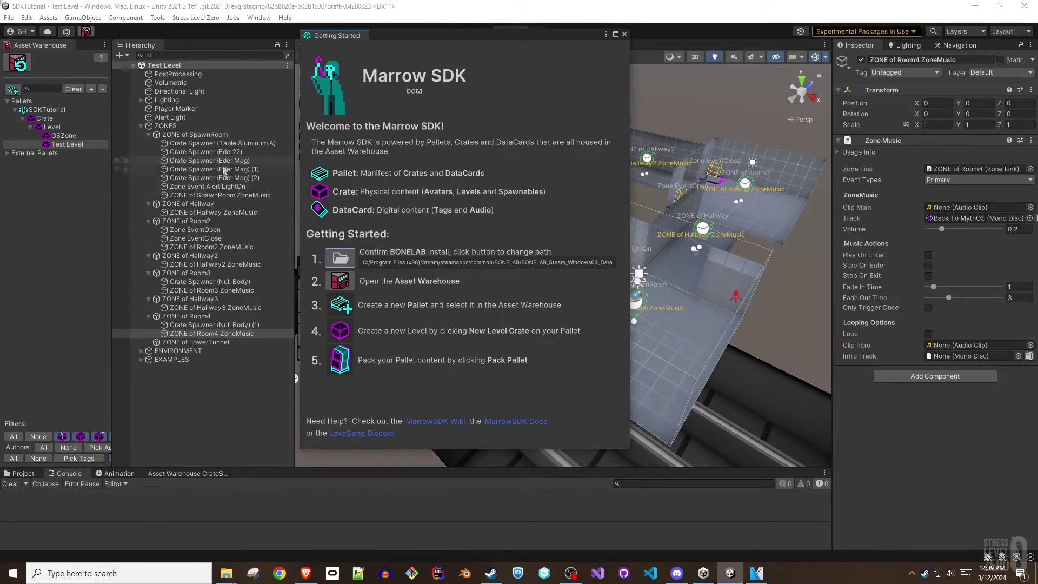
# List BONELAB Content's MonoDisc tracks, drag Bonestep onto SpawnRoom's music, and select the SDKTutorial pallet.
pyautogui.click(7, 153)
pyautogui.click(14, 162)
pyautogui.click(23, 178)
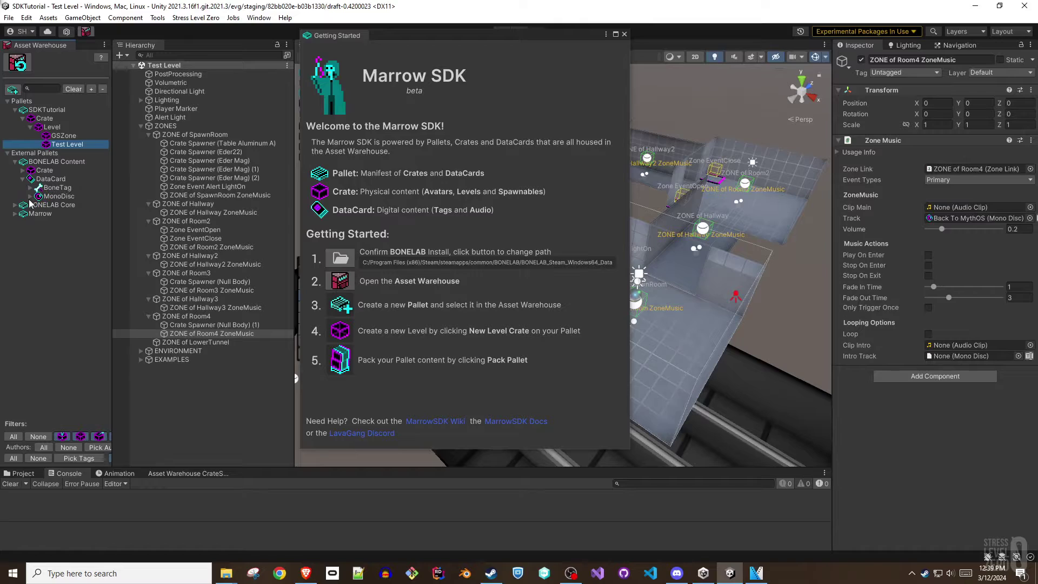
pyautogui.click(30, 196)
pyautogui.moveTo(112, 233); pyautogui.dragTo(159, 232)
pyautogui.moveTo(151, 179); pyautogui.dragTo(147, 397)
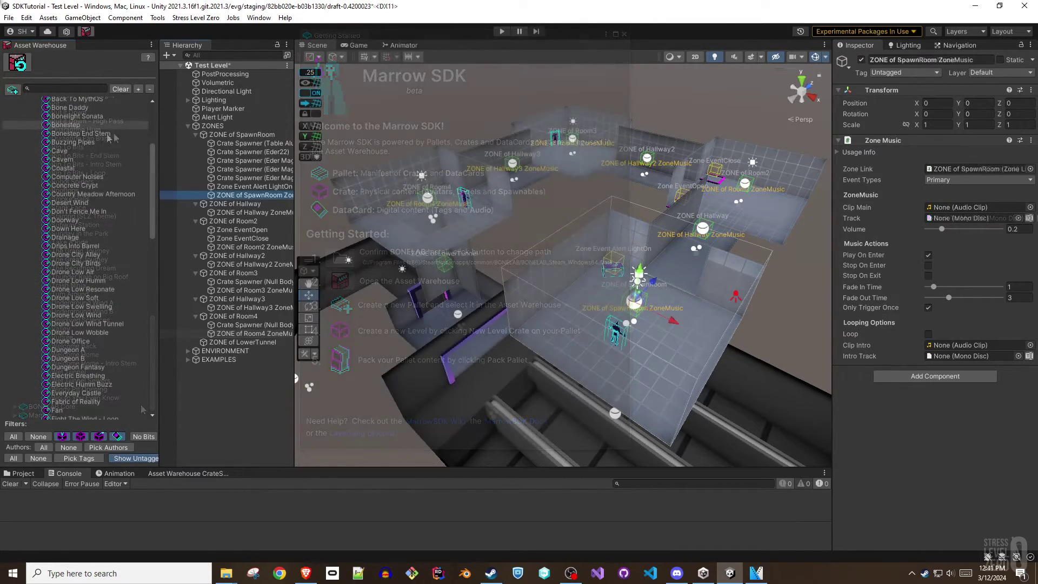
pyautogui.moveTo(65, 125); pyautogui.dragTo(970, 246)
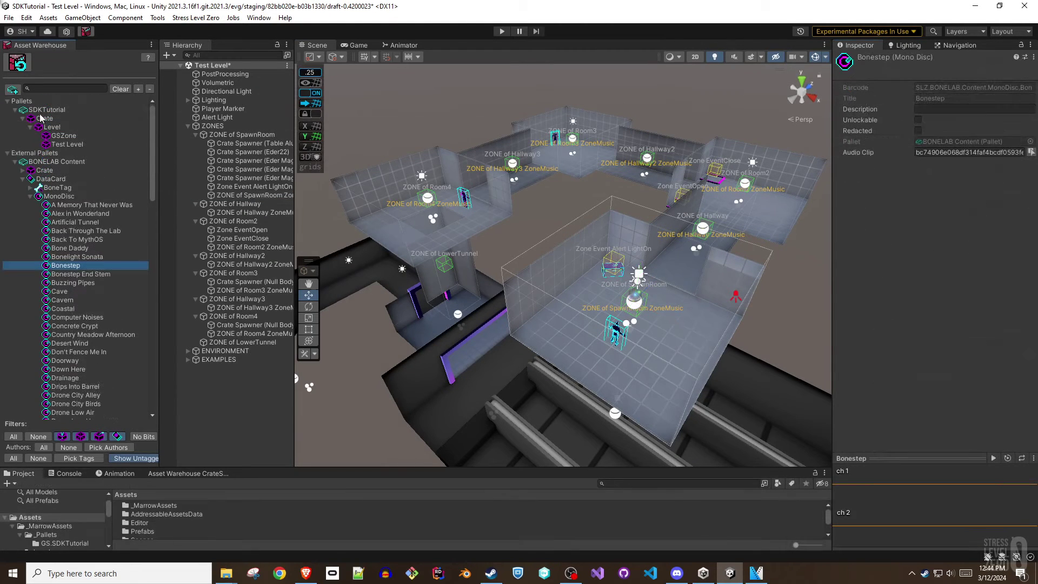
pyautogui.click(48, 110)
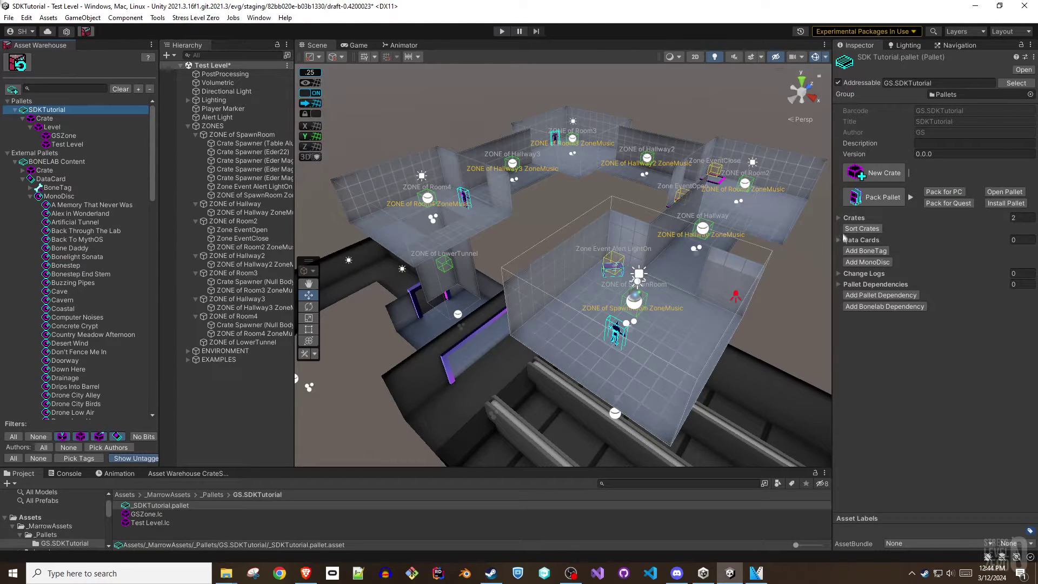
# Create a MonoDisc titled 'Custom Song', described 'Awesome tune', using the whatupson audio clip.
pyautogui.click(867, 262)
pyautogui.click(591, 235)
pyautogui.write('Custom Song')
pyautogui.press('Tab')
pyautogui.write('Awesome tune')
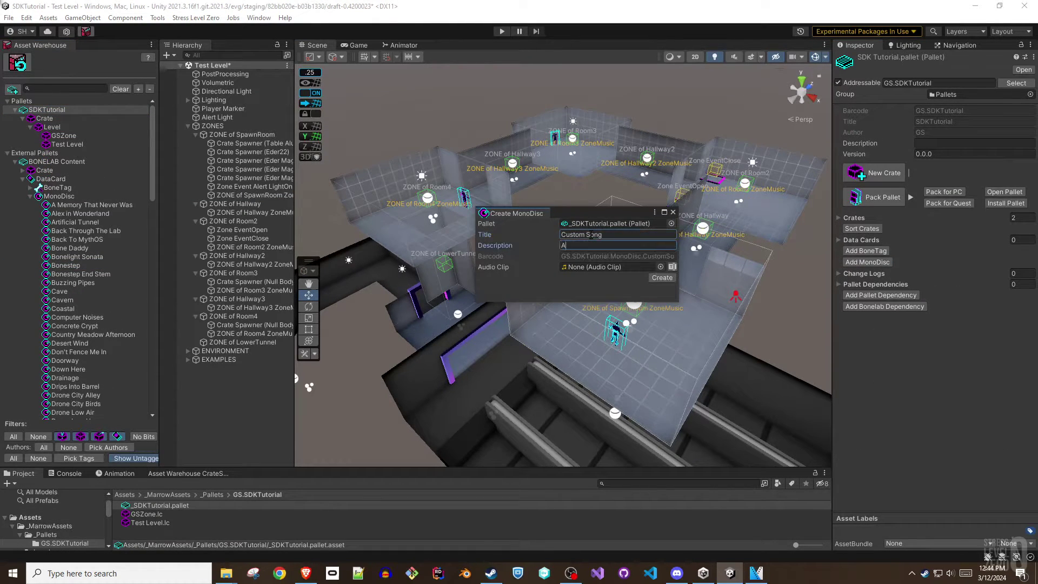
pyautogui.click(661, 267)
pyautogui.doubleClick(695, 303)
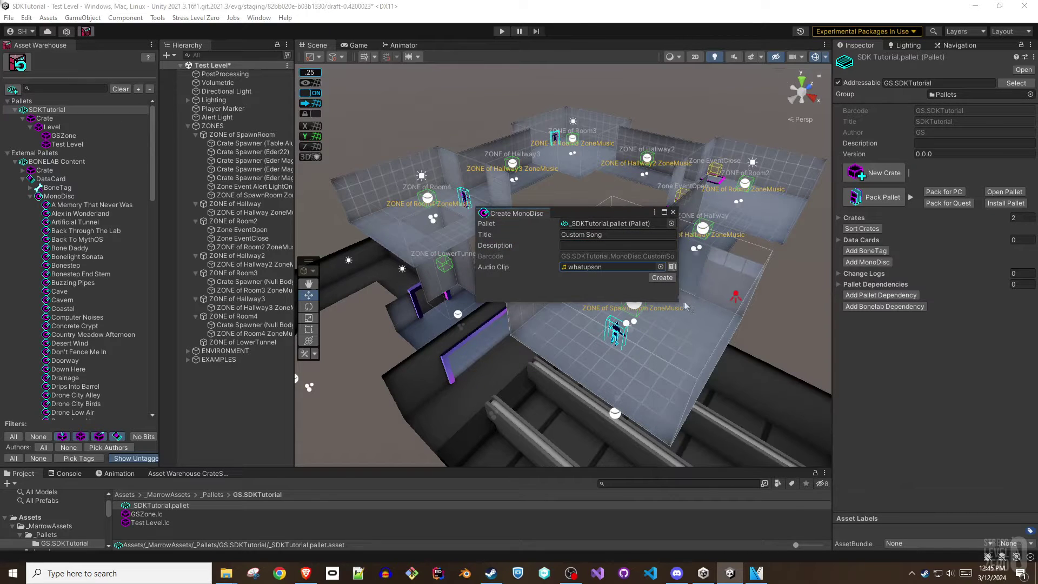
pyautogui.click(662, 277)
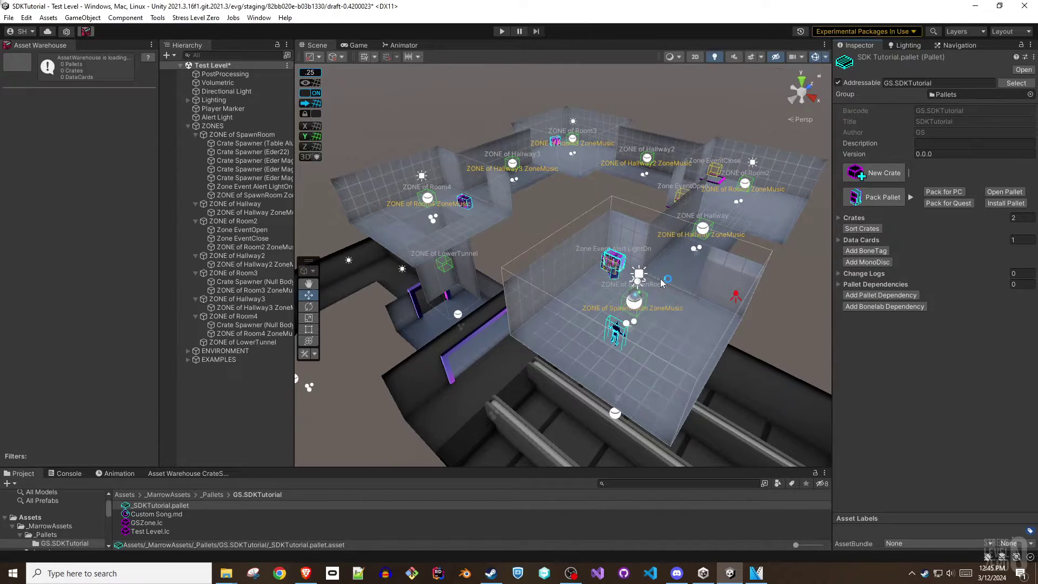
# Expand SDKTutorial's DataCard > MonoDisc group to inspect the new Custom Song disc.
pyautogui.click(23, 153)
pyautogui.click(31, 162)
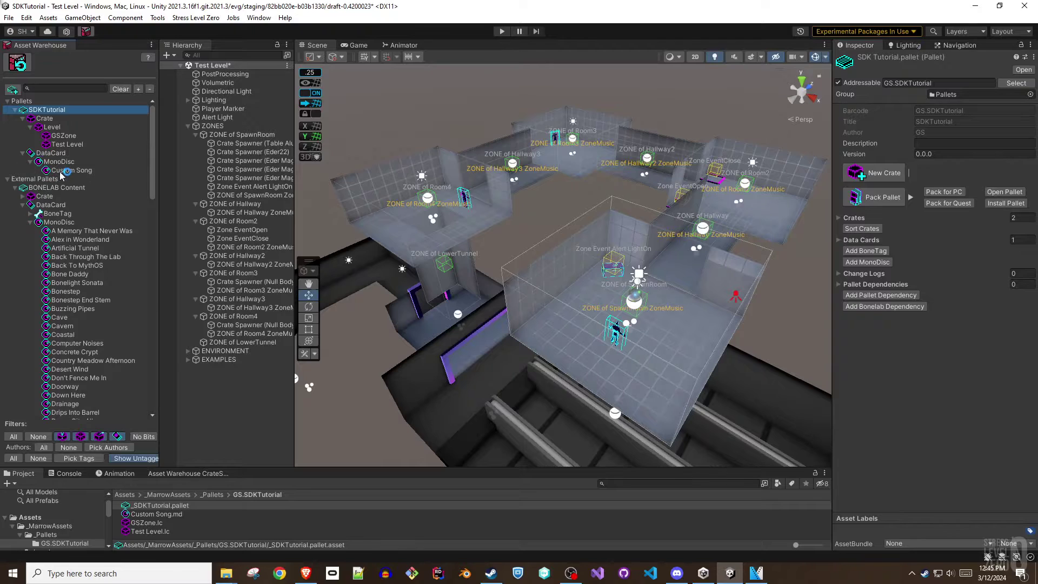
pyautogui.click(62, 170)
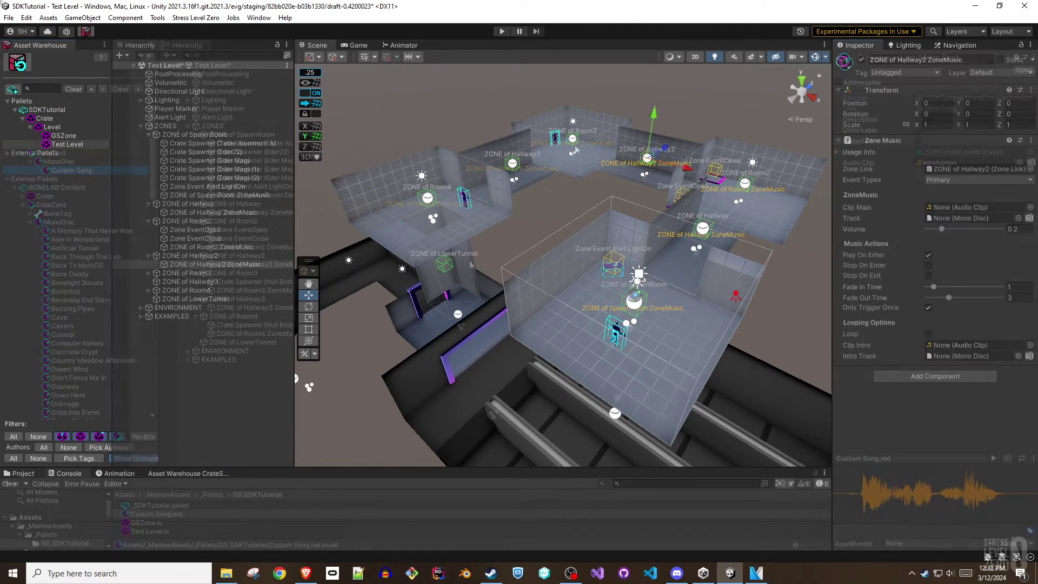
# Add ZoneMusic children to the Room3 and Hallway3 zones.
pyautogui.click(572, 142)
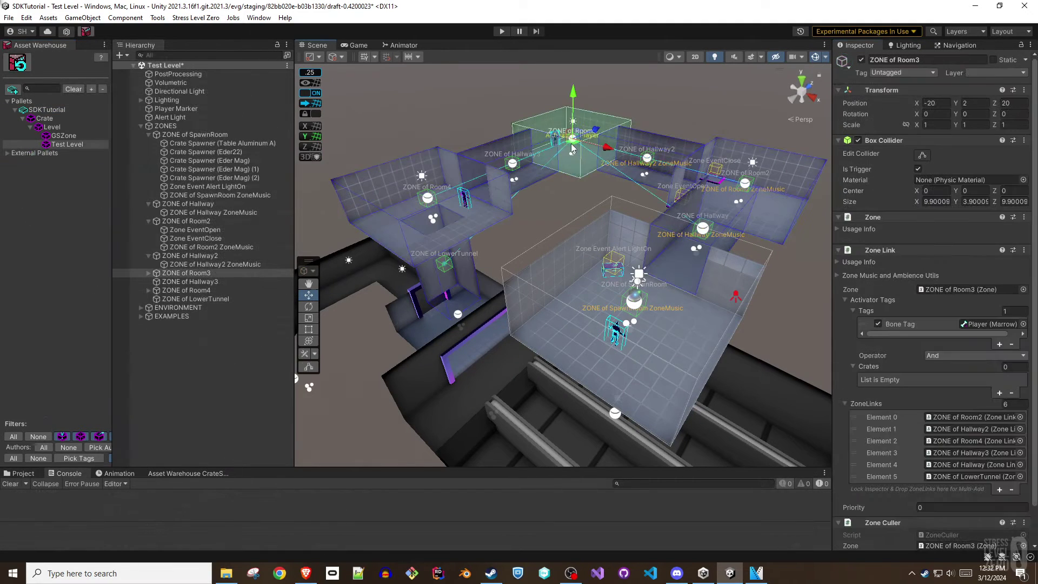
pyautogui.click(838, 276)
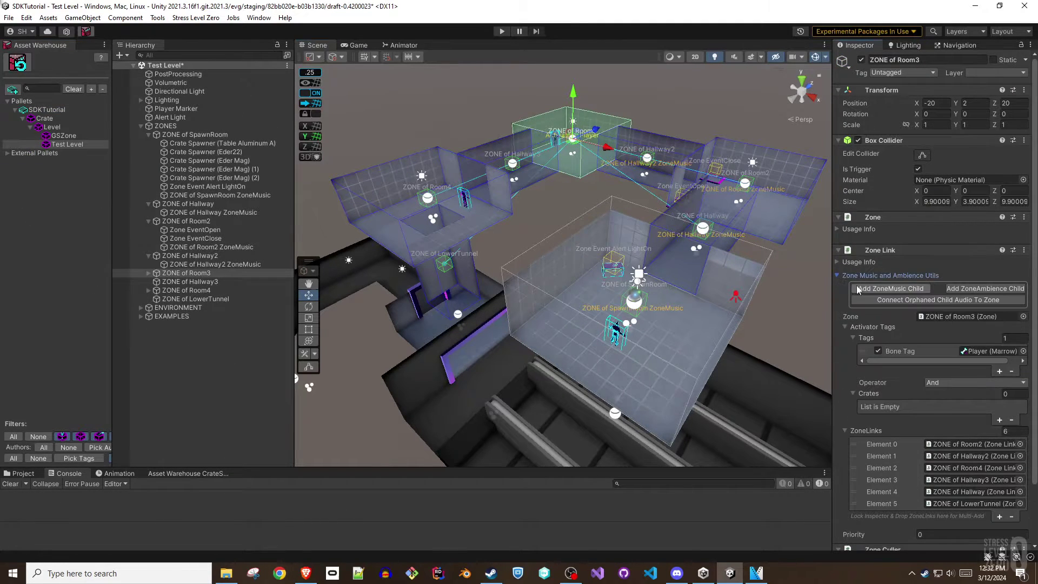
pyautogui.click(862, 291)
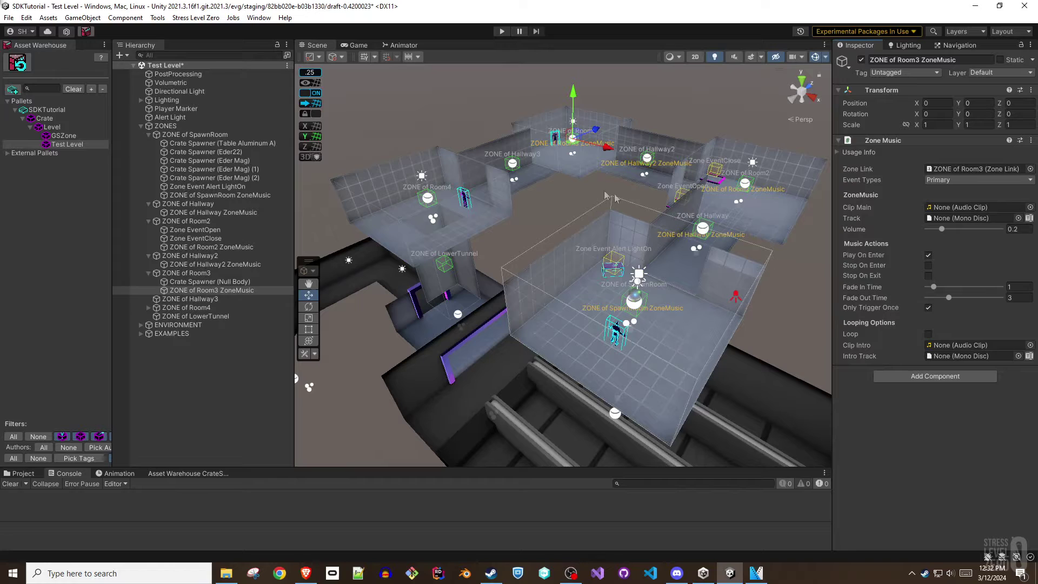
pyautogui.click(522, 170)
pyautogui.click(841, 275)
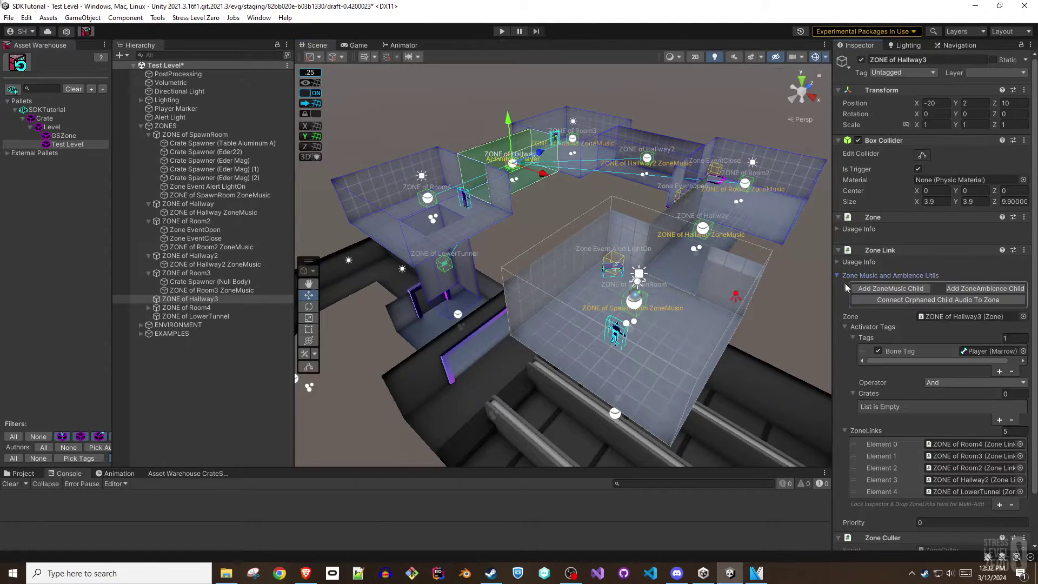
pyautogui.click(869, 295)
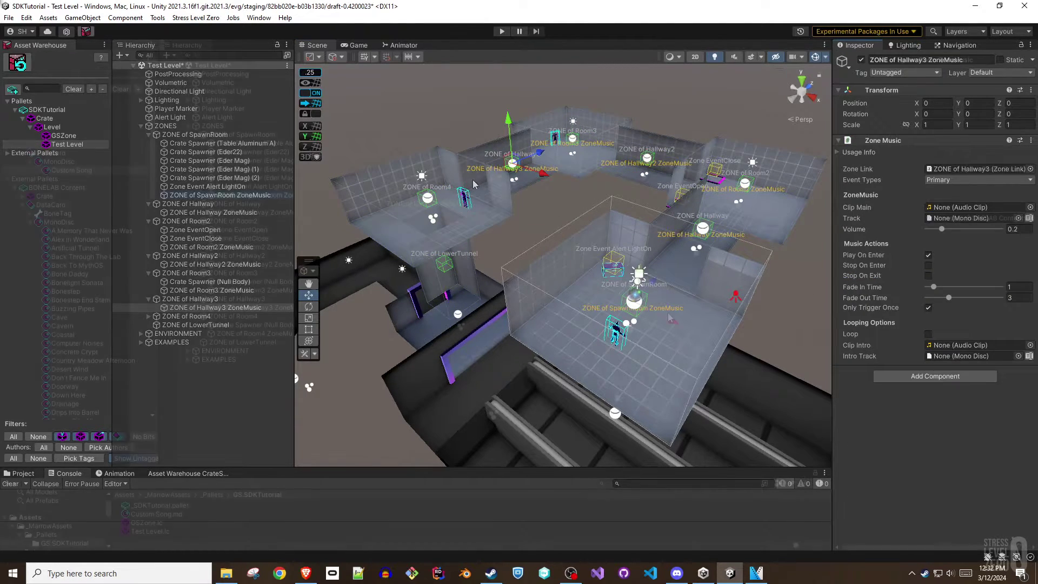
# Clear the music's Zone Link, then reconnect the orphaned child audio to ZONE of SpawnRoom.
pyautogui.click(983, 169)
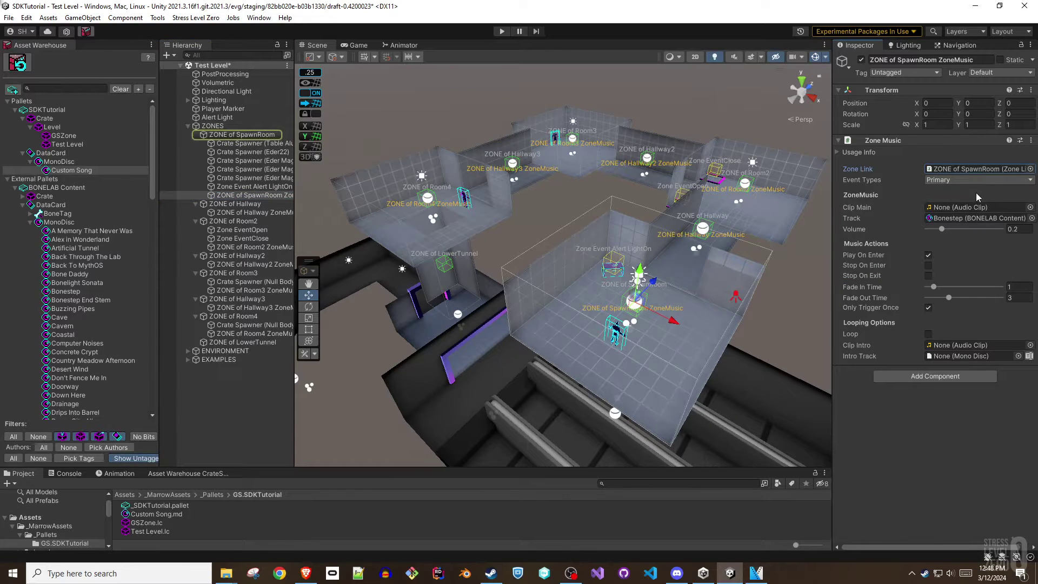
pyautogui.press('Delete')
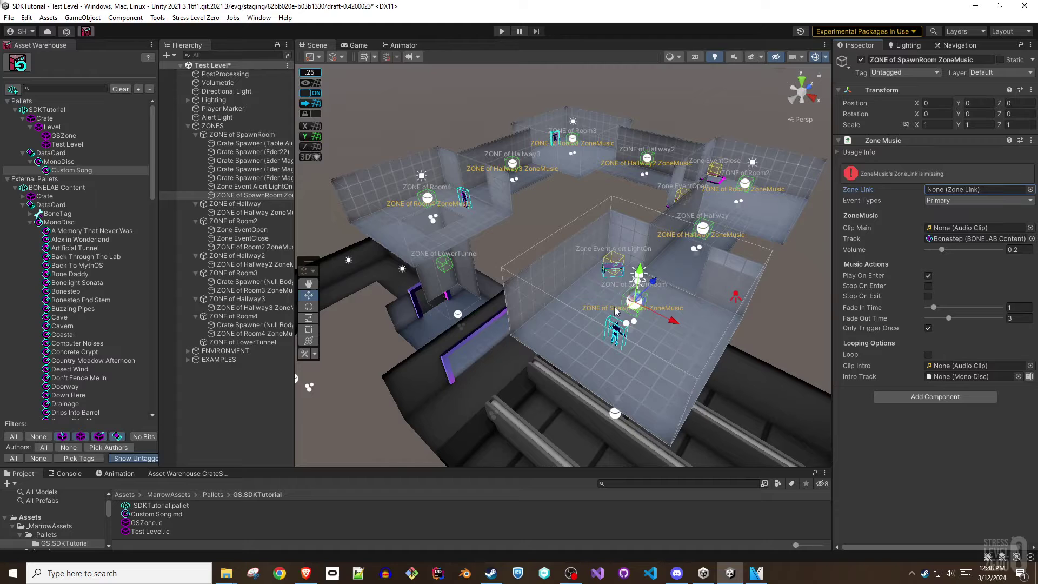
pyautogui.click(257, 134)
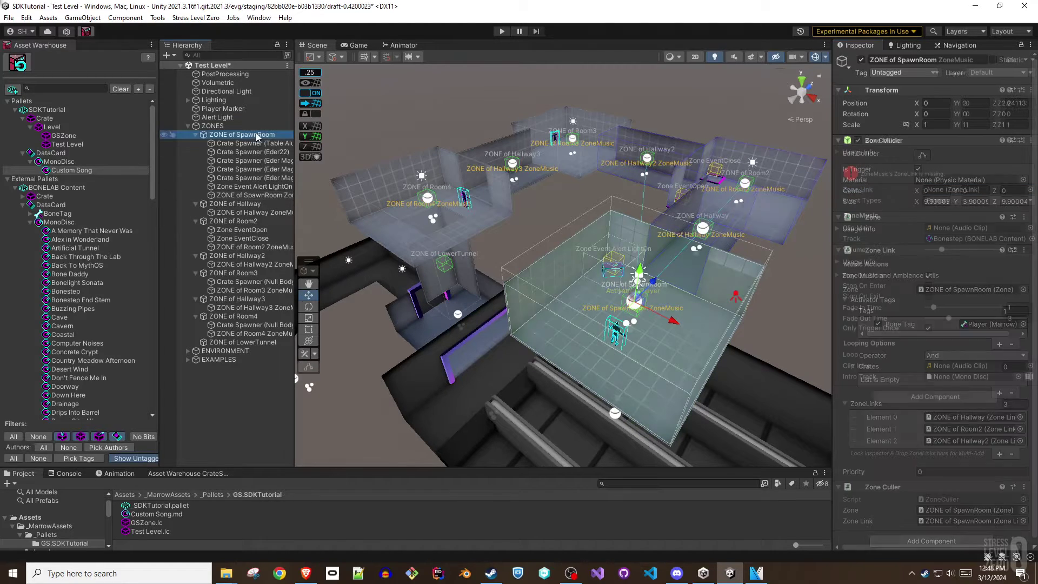
pyautogui.click(839, 275)
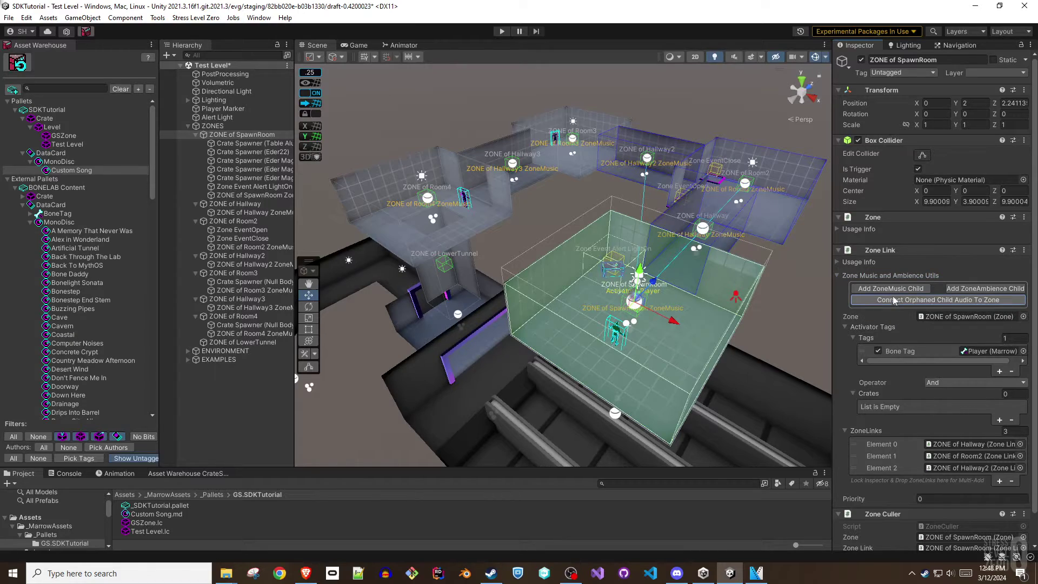
pyautogui.click(271, 195)
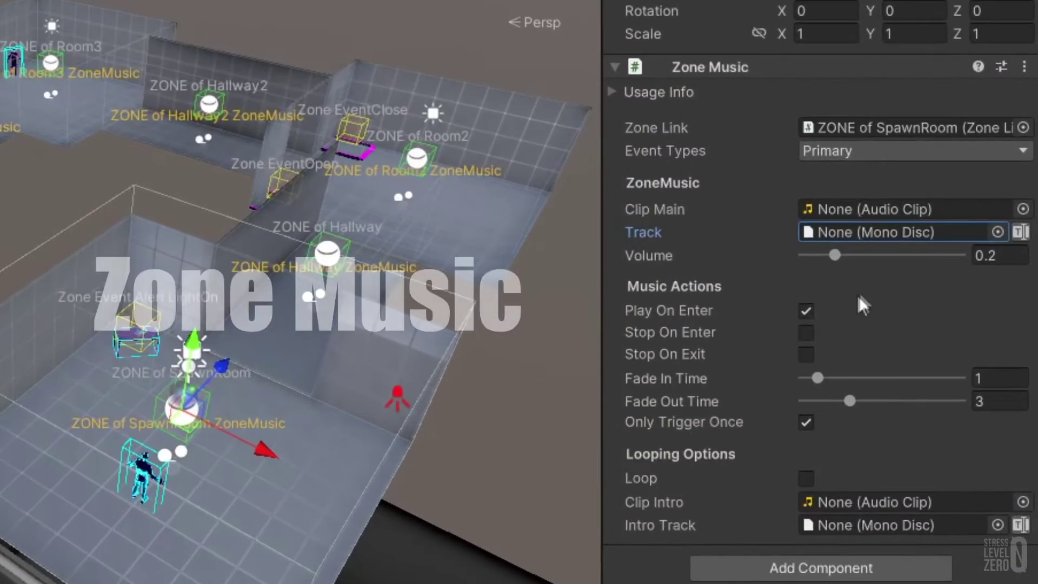
# Set SpawnRoom's ZoneMusic track to Bonestep from BONELAB Content, at volume 0.2.
pyautogui.click(998, 232)
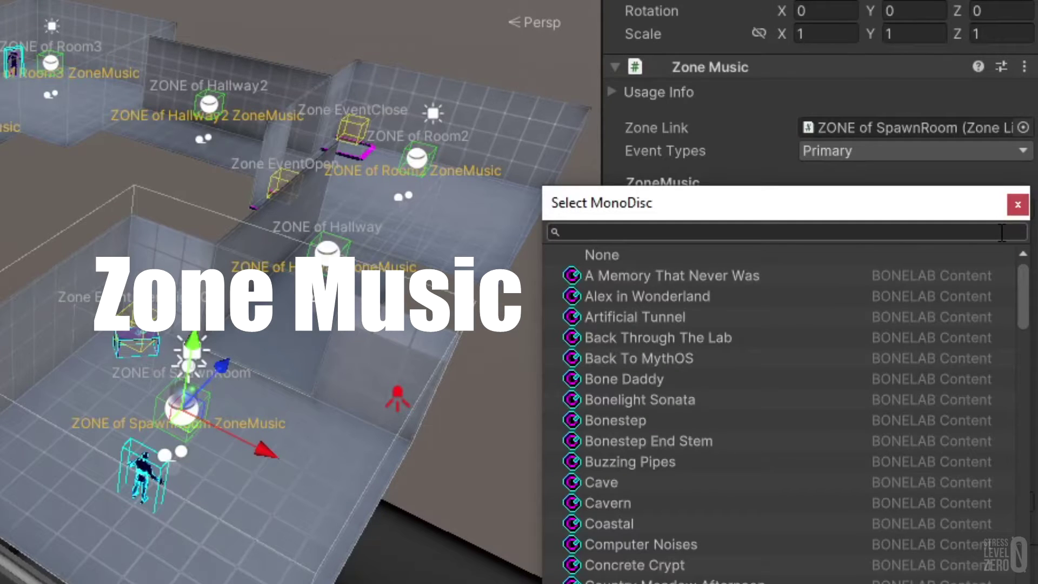
pyautogui.doubleClick(633, 417)
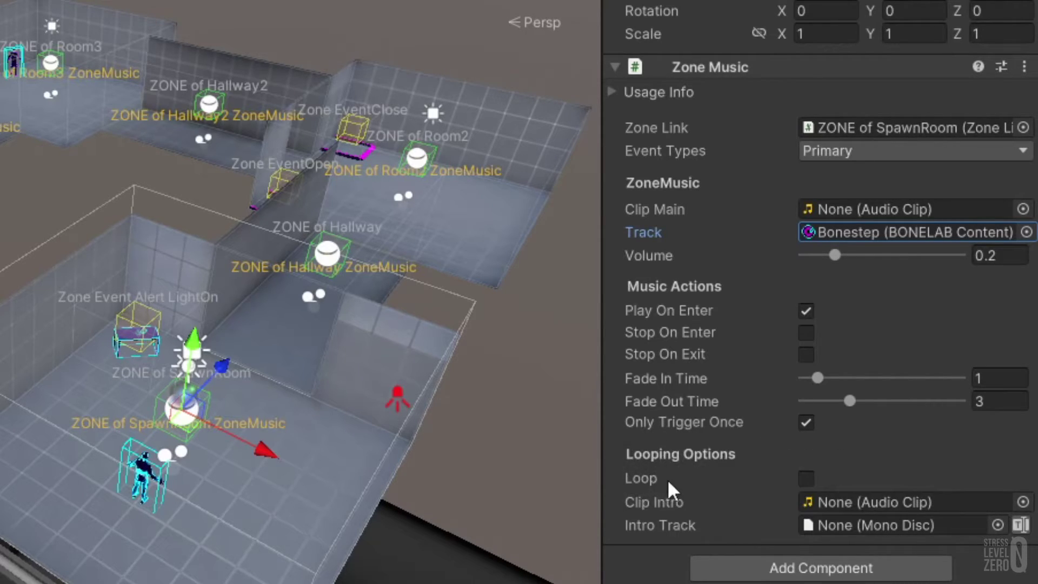
pyautogui.moveTo(645, 475)
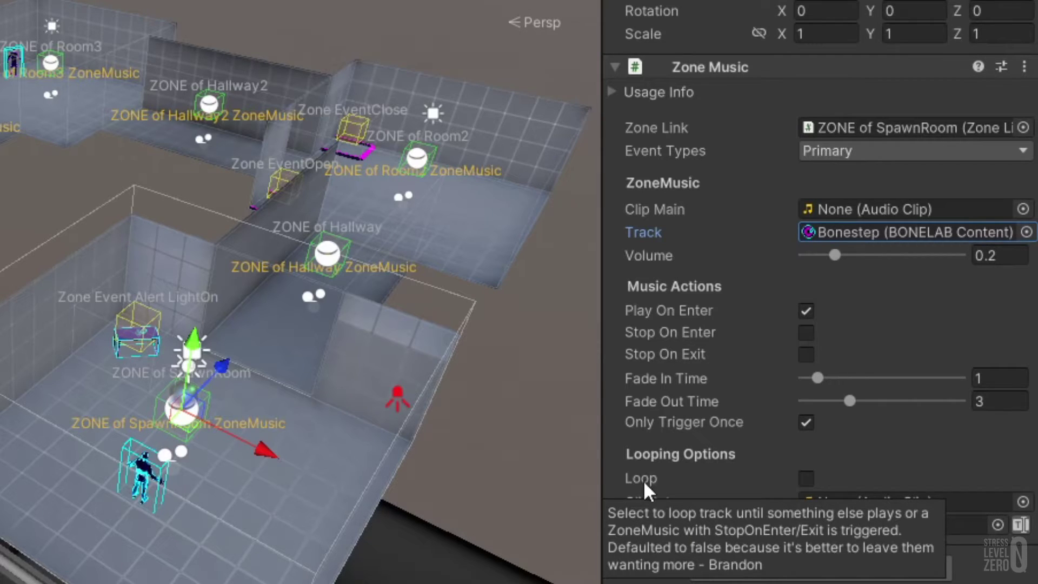
pyautogui.moveTo(653, 502)
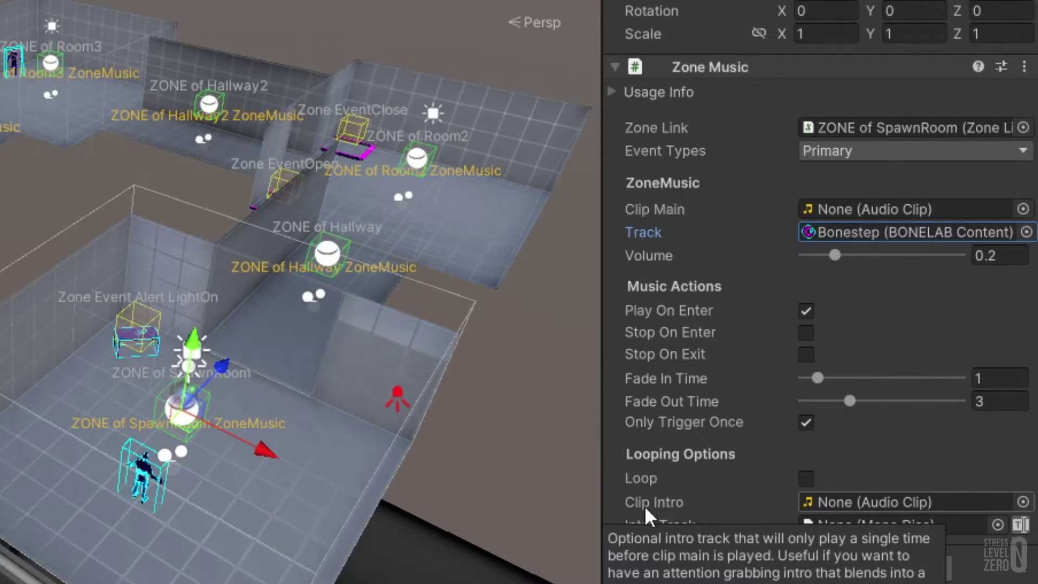
pyautogui.moveTo(650, 530)
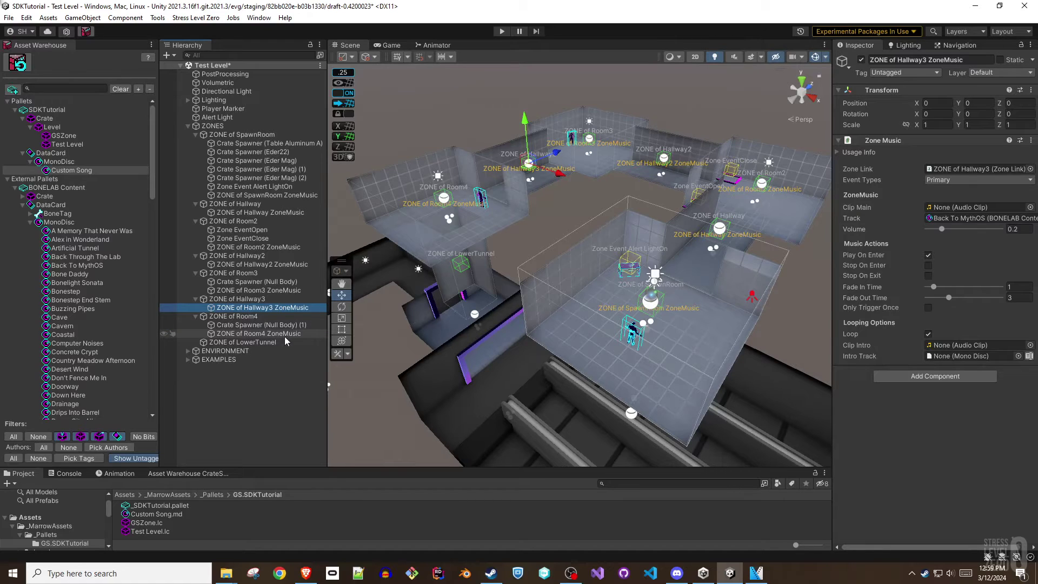
pyautogui.click(284, 335)
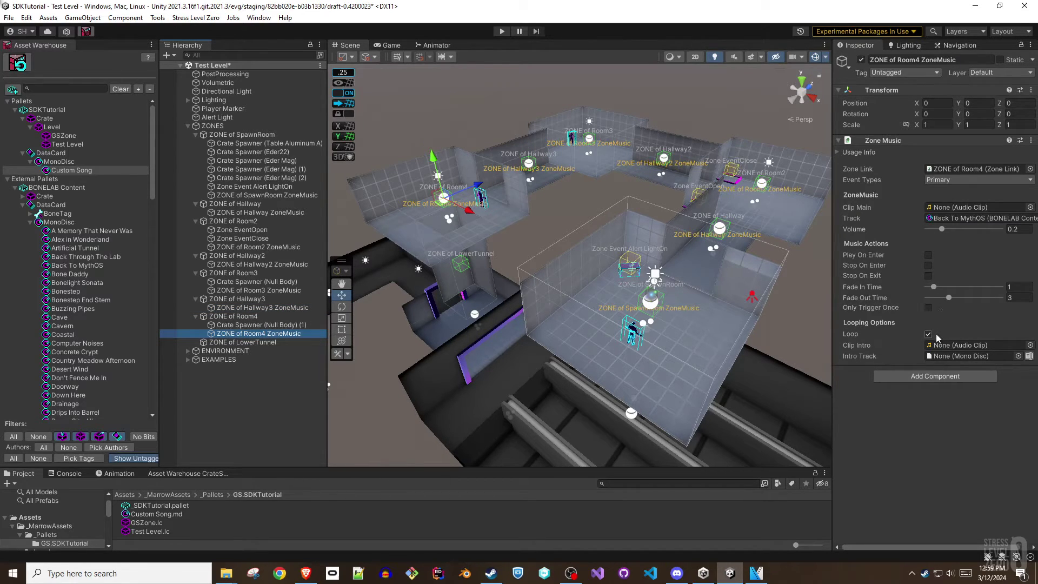
pyautogui.moveTo(938, 338)
pyautogui.click(719, 322)
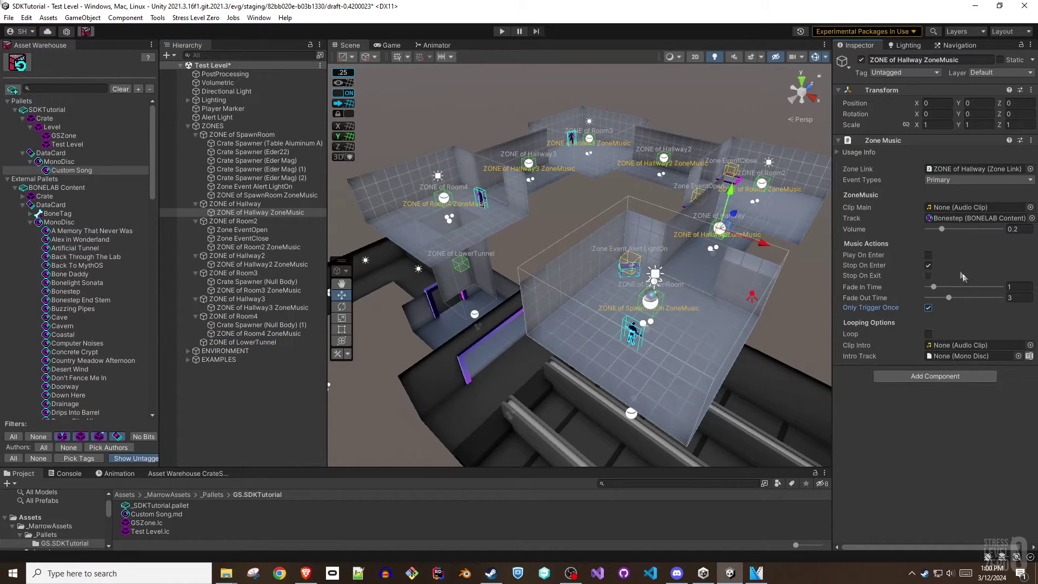
pyautogui.moveTo(930, 269)
pyautogui.moveTo(930, 308)
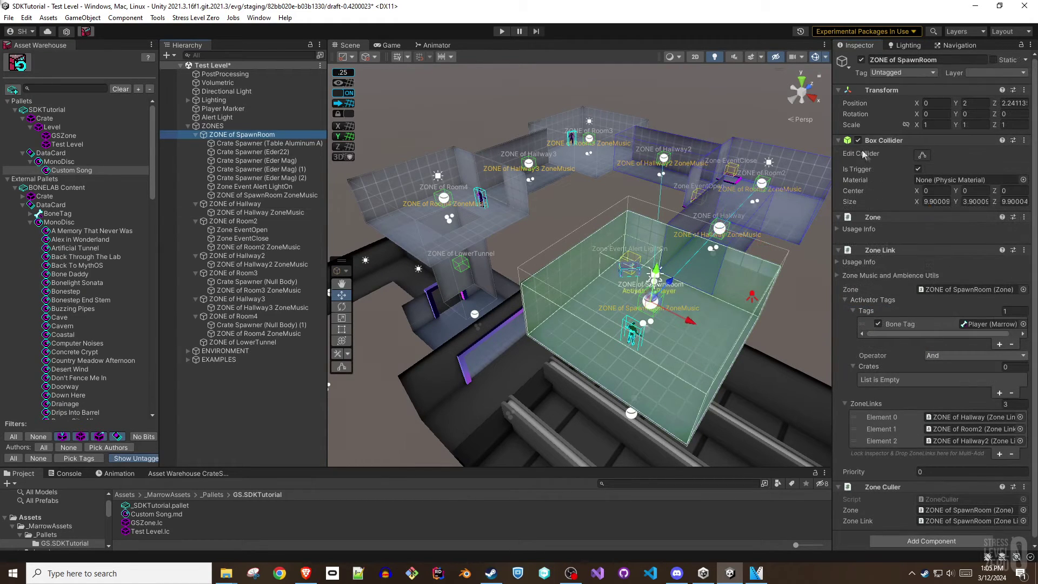
# Add a ZoneAmbience child to ZONE of SpawnRoom and bring up the SLZ reverb presets.
pyautogui.click(838, 275)
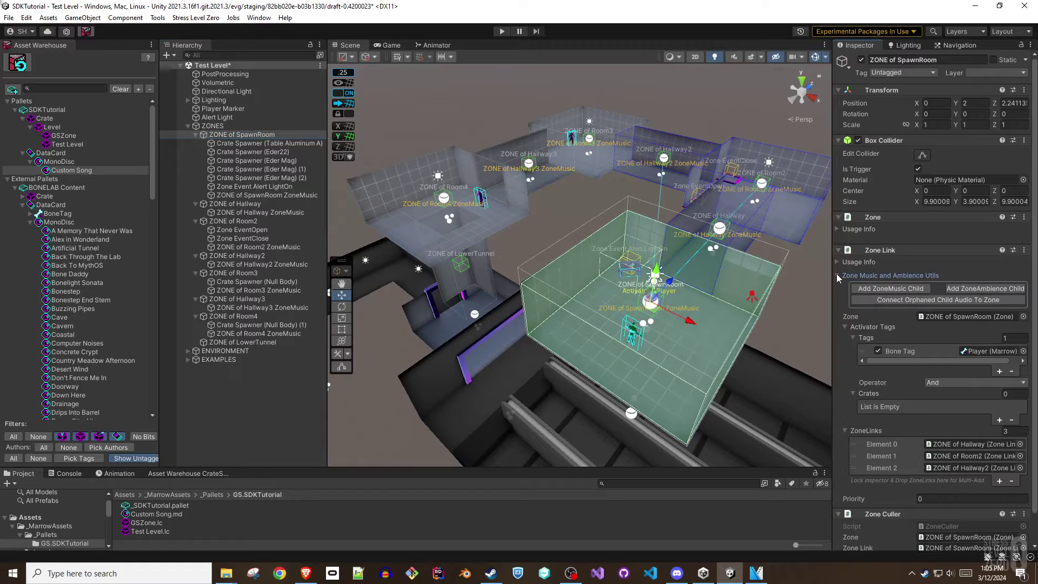
pyautogui.click(986, 289)
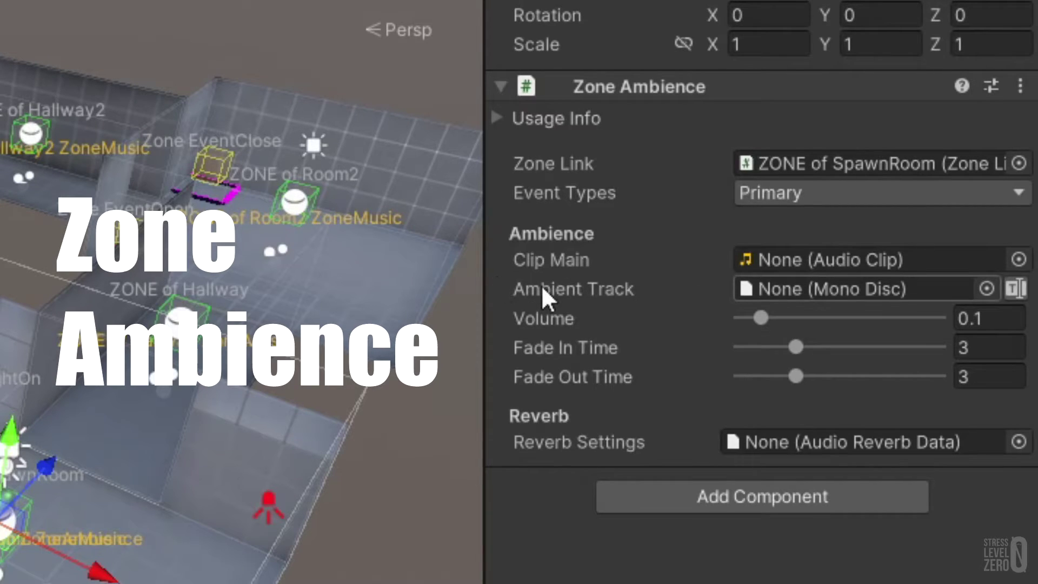
pyautogui.moveTo(537, 317)
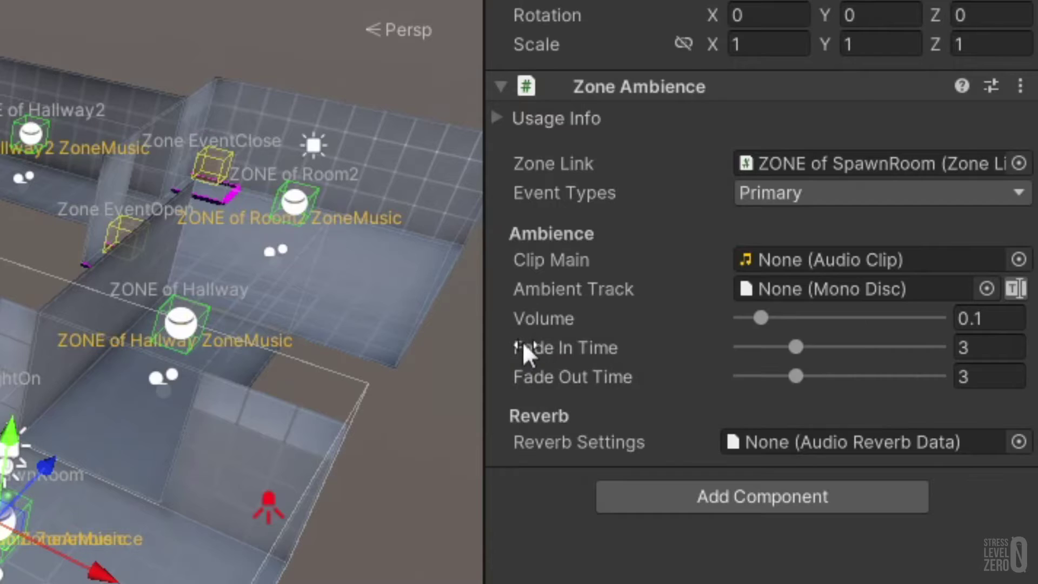
pyautogui.moveTo(521, 343)
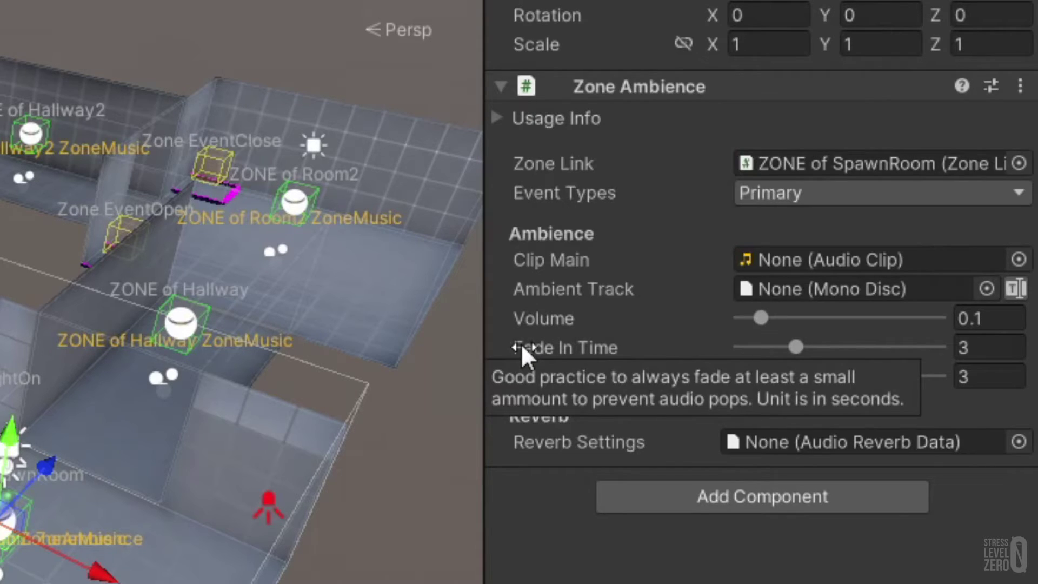
pyautogui.moveTo(537, 372)
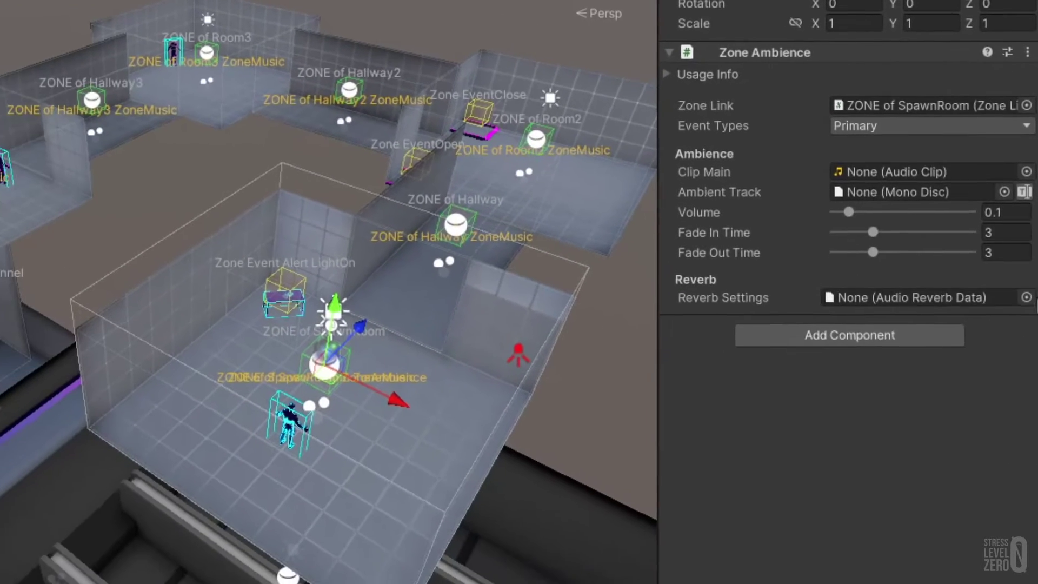
pyautogui.click(1019, 442)
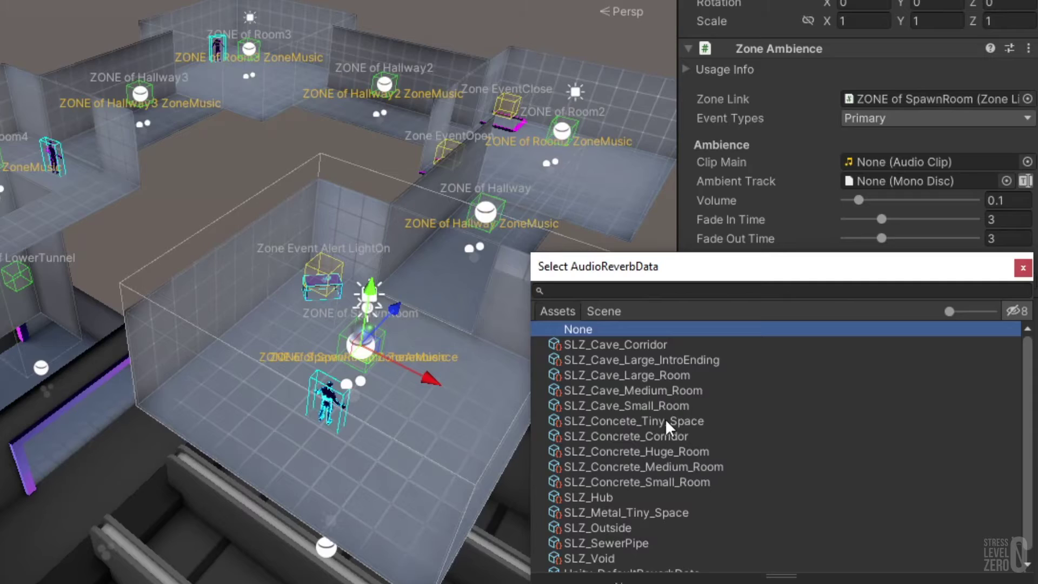
# Apply the SLZ_Concrete_Medium_Room reverb preset to the ambience, then go to the project's Assets folder.
pyautogui.doubleClick(691, 468)
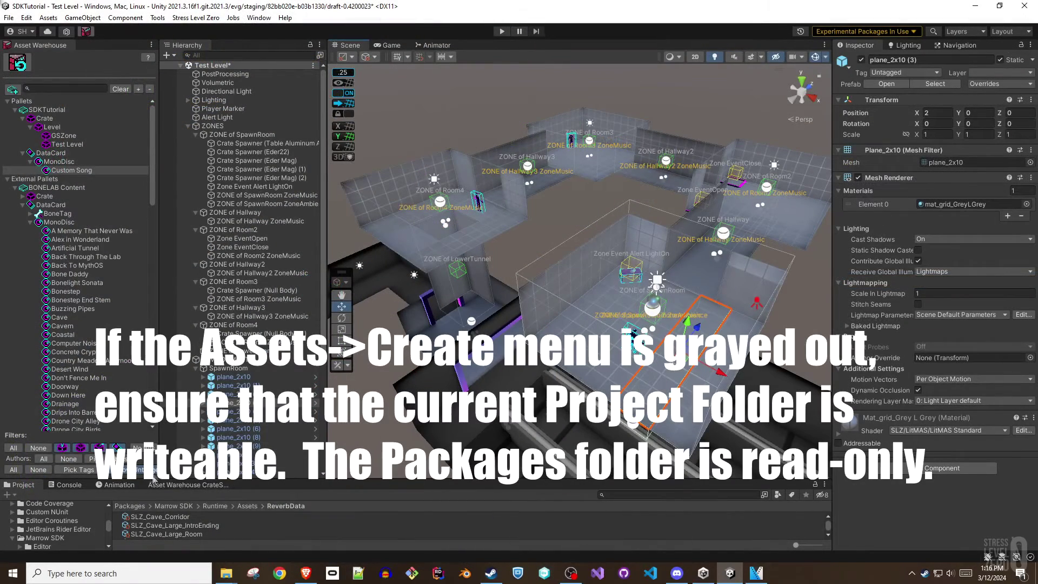
pyautogui.click(128, 506)
pyautogui.scroll(10, 54, 533)
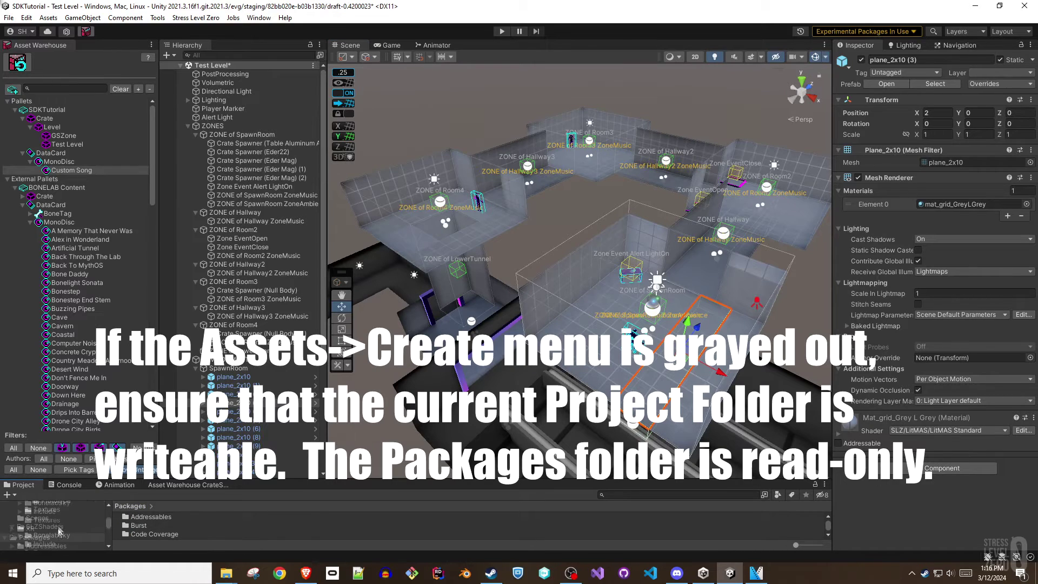
pyautogui.click(29, 522)
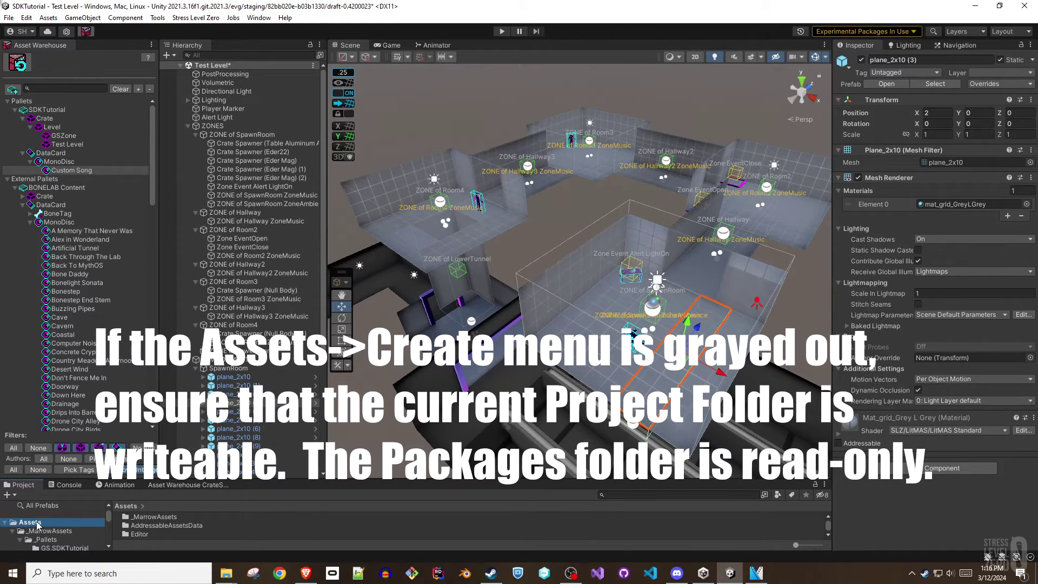
# Create a new Audio Reverb Data asset and review its reverb parameters, DryLevel to LFReference.
pyautogui.click(48, 18)
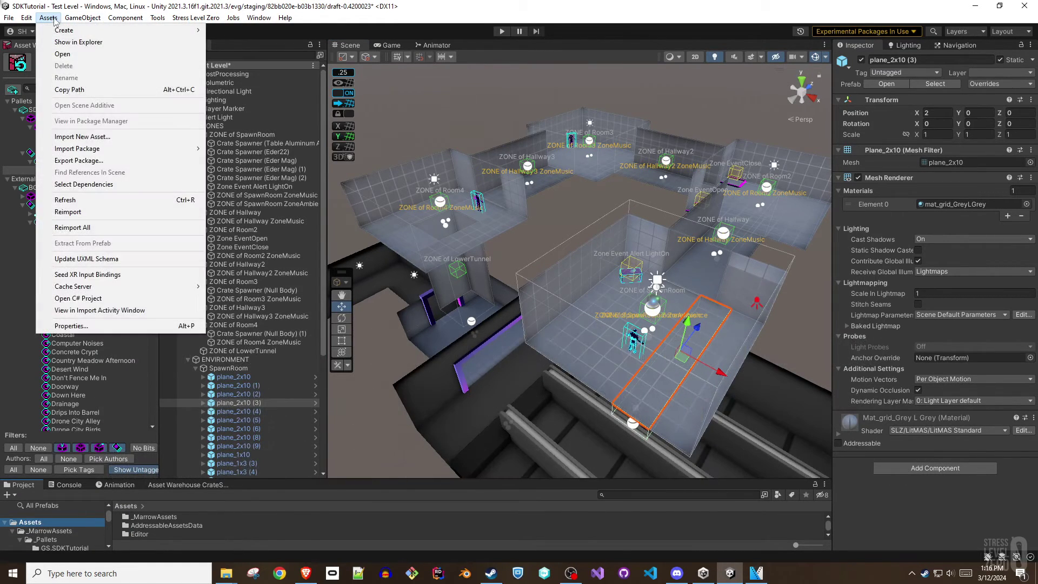
pyautogui.moveTo(68, 32)
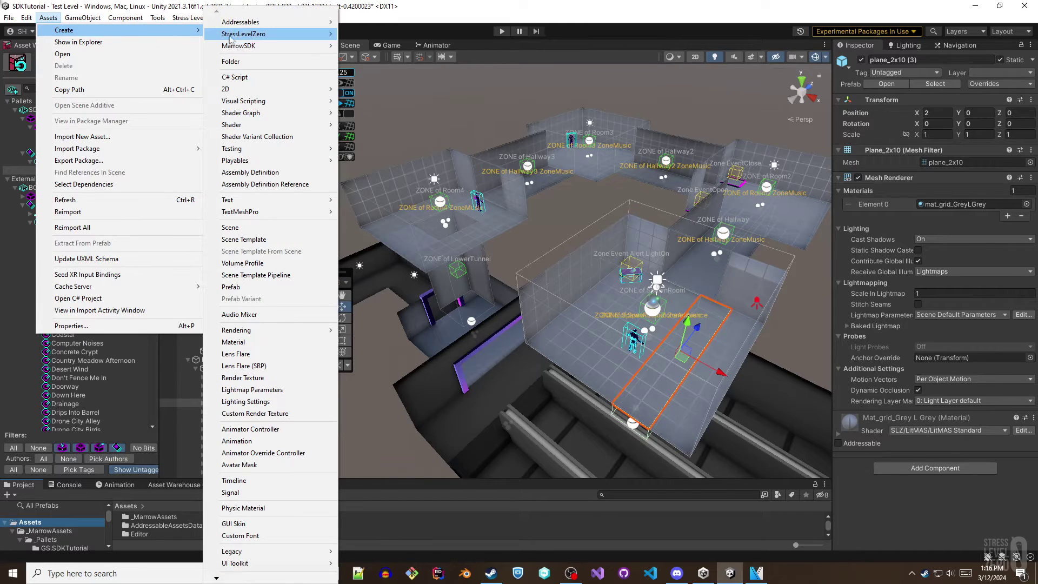
pyautogui.moveTo(231, 37)
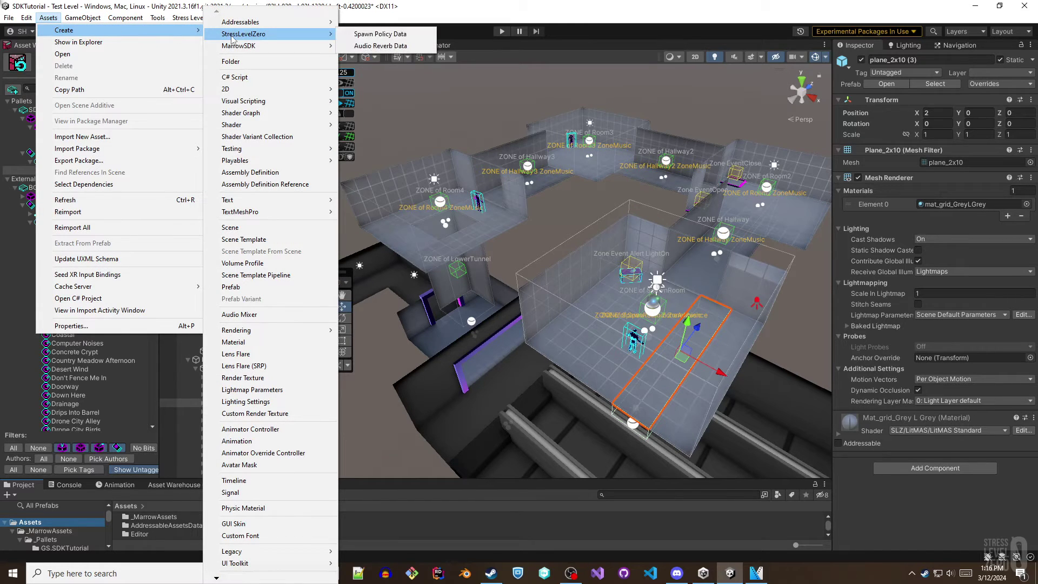
pyautogui.click(371, 46)
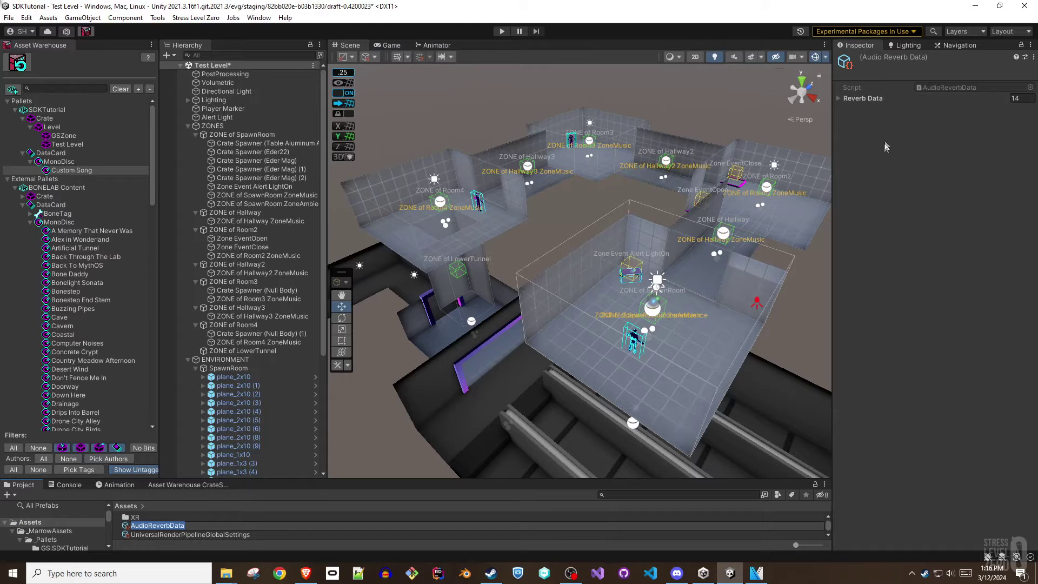
pyautogui.click(838, 99)
pyautogui.click(839, 108)
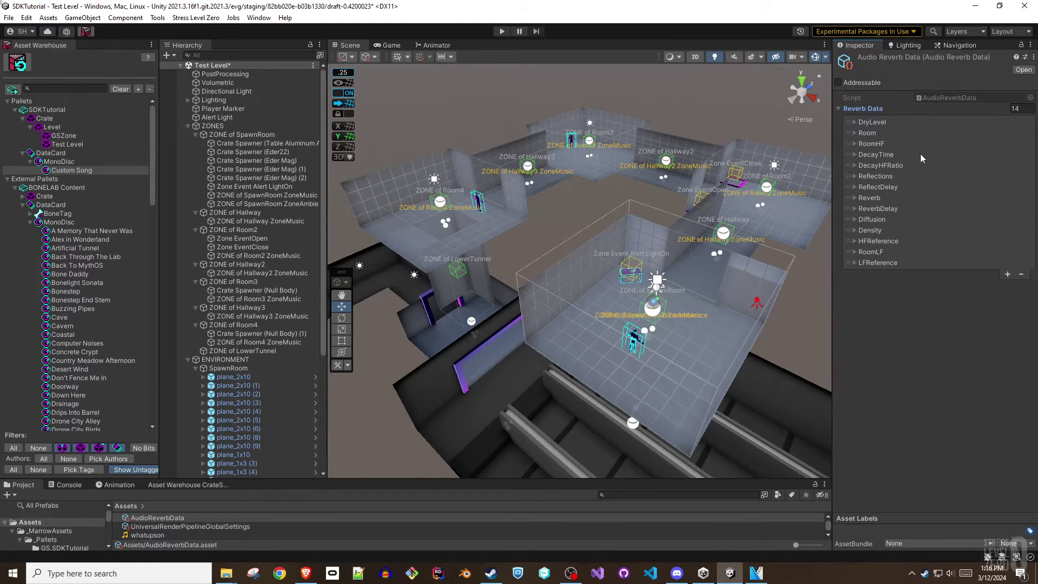
pyautogui.click(854, 122)
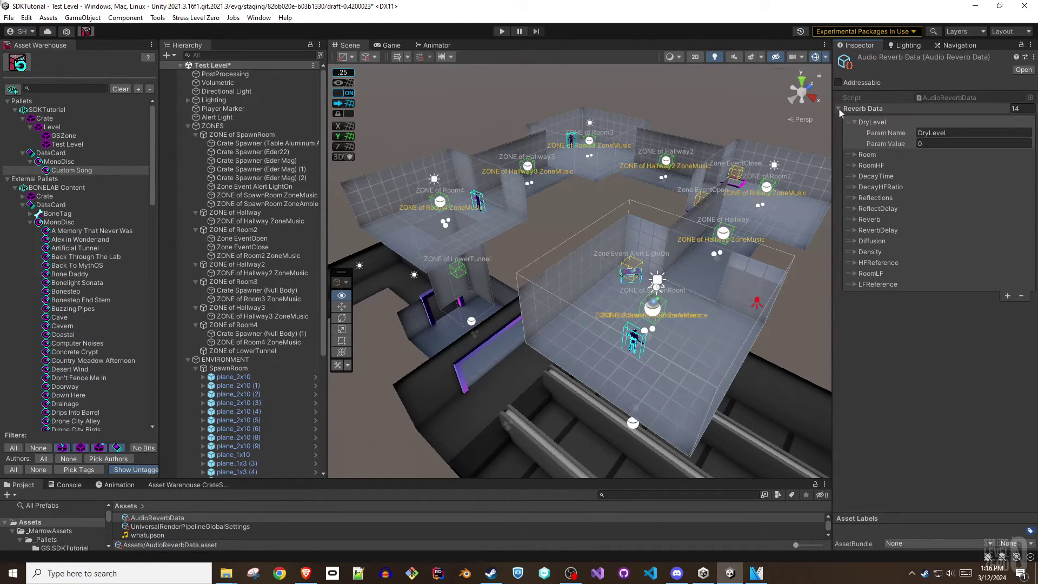
pyautogui.click(839, 109)
pyautogui.keyDown('alt'); pyautogui.click(839, 109); pyautogui.keyUp('alt')
pyautogui.scroll(-3, 927, 264)
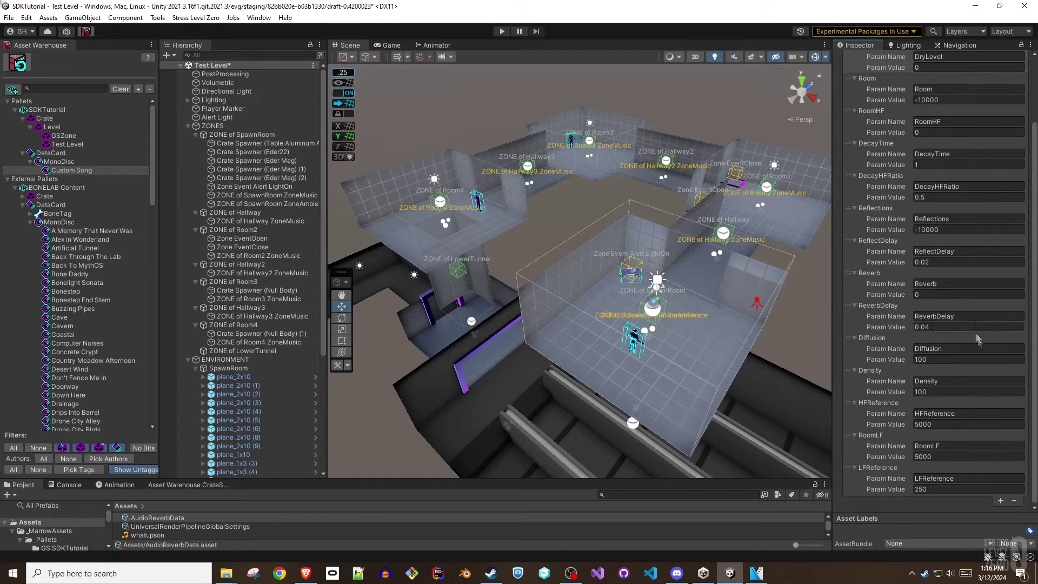
pyautogui.scroll(3, 982, 454)
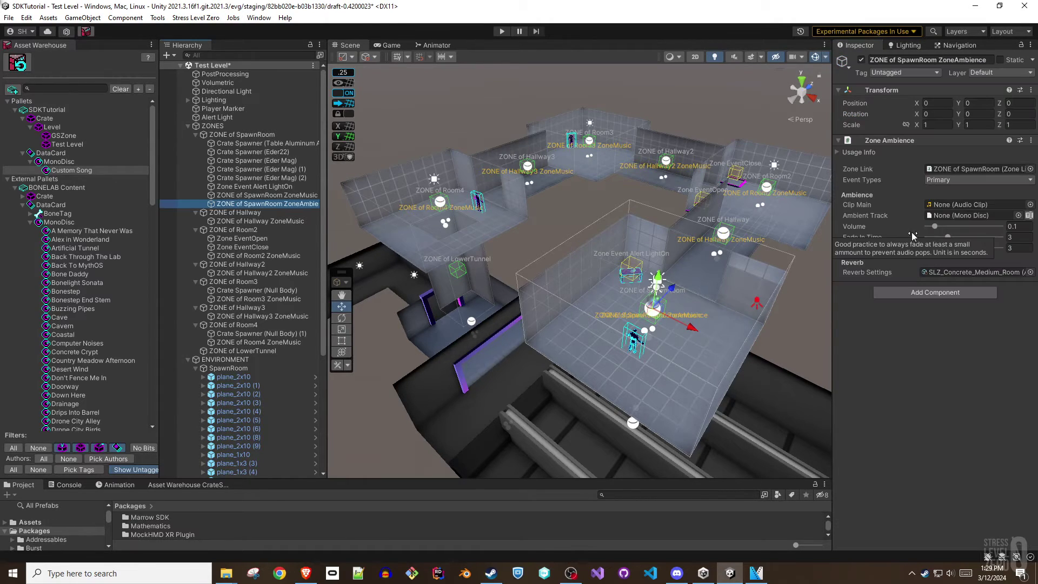
# Set SpawnRoom's ambient track to Buzzing Pipes and add a ZoneAmbience child to ZONE of Hallway.
pyautogui.click(1018, 216)
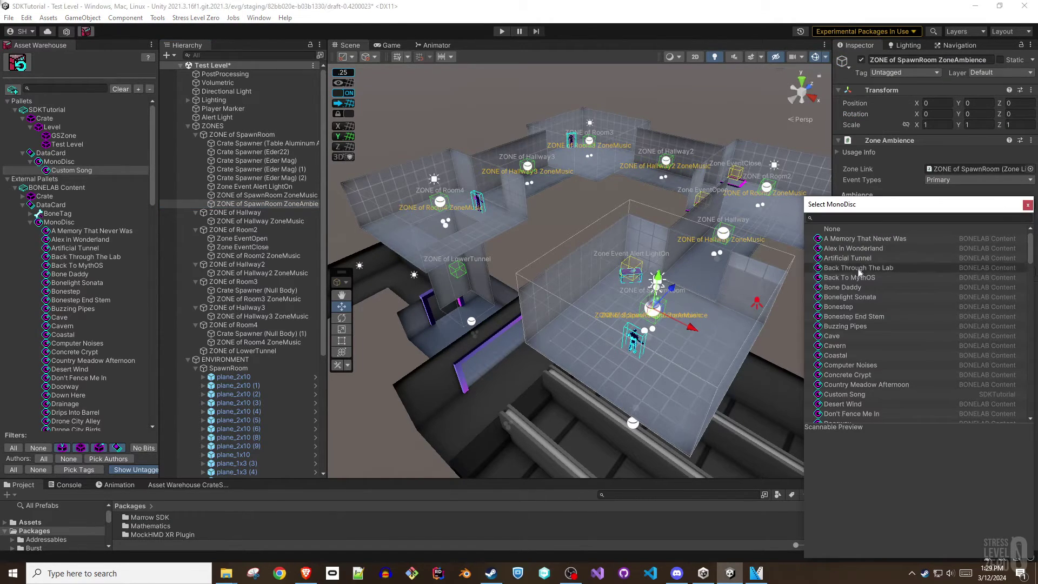
pyautogui.doubleClick(846, 327)
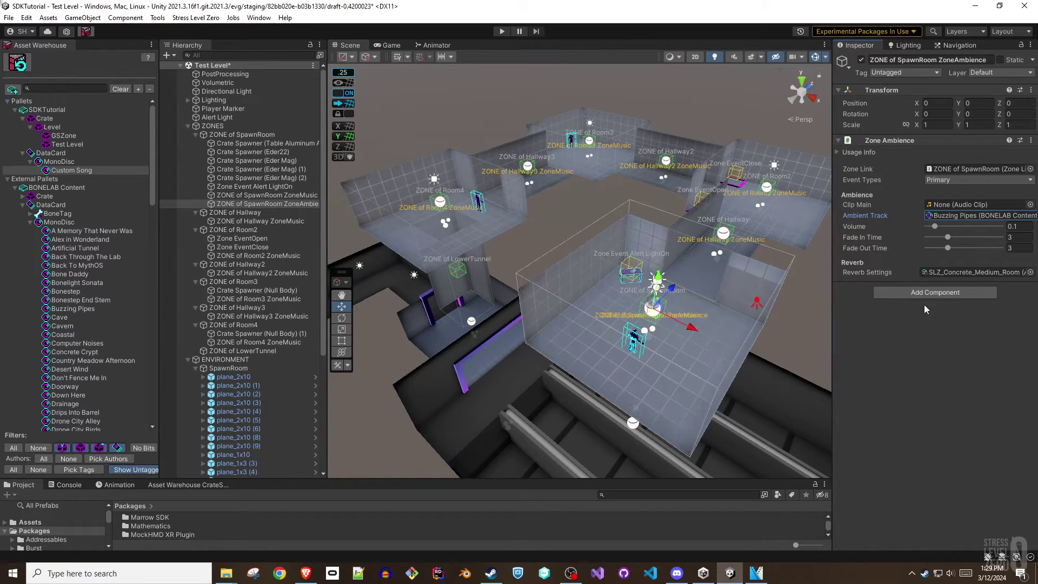
pyautogui.click(731, 231)
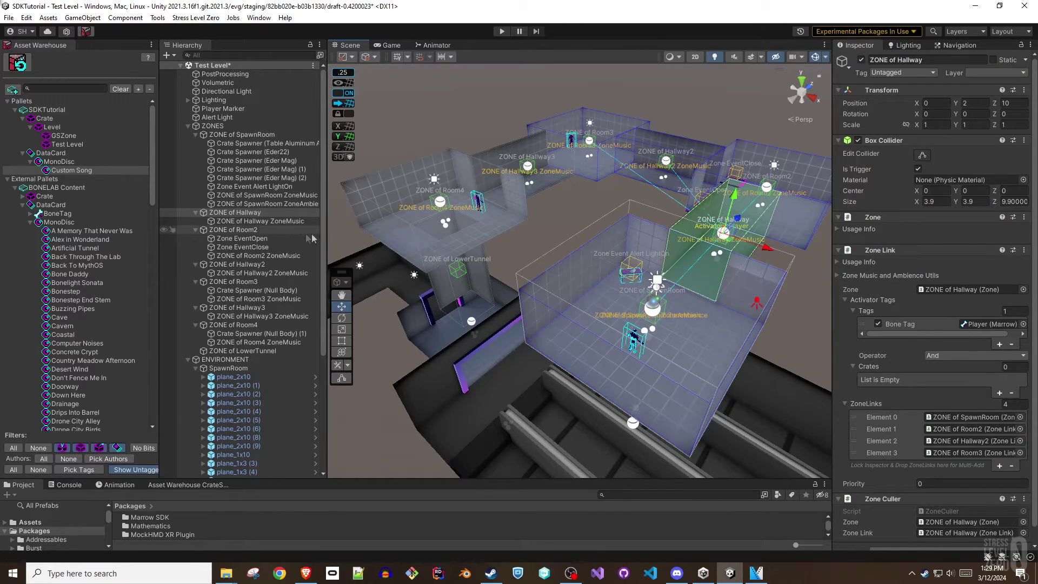
pyautogui.click(837, 275)
pyautogui.click(973, 292)
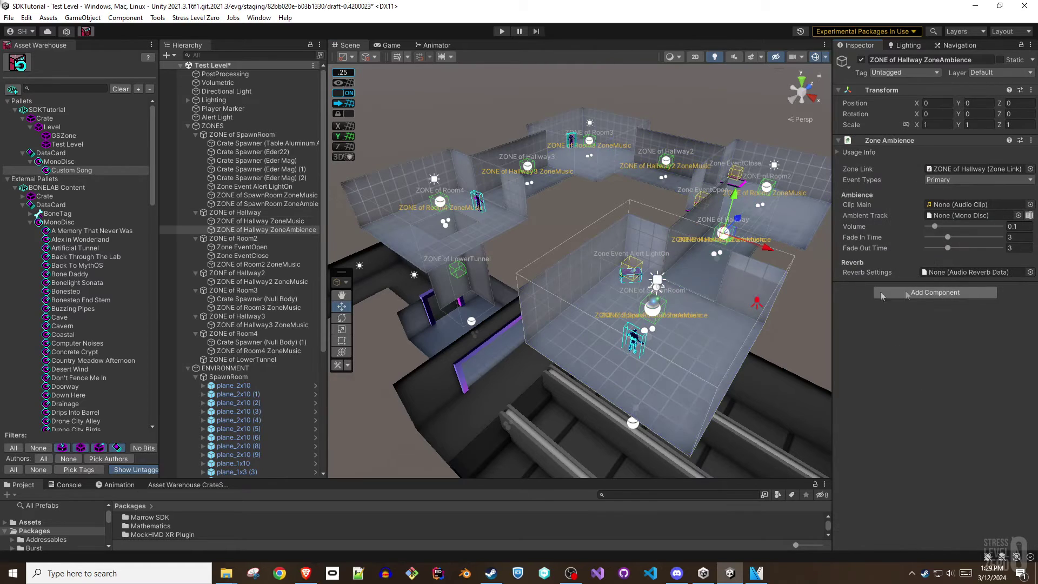
# Give the Hallway ambience the Buzzing Pipes track with volume 0.
pyautogui.click(284, 230)
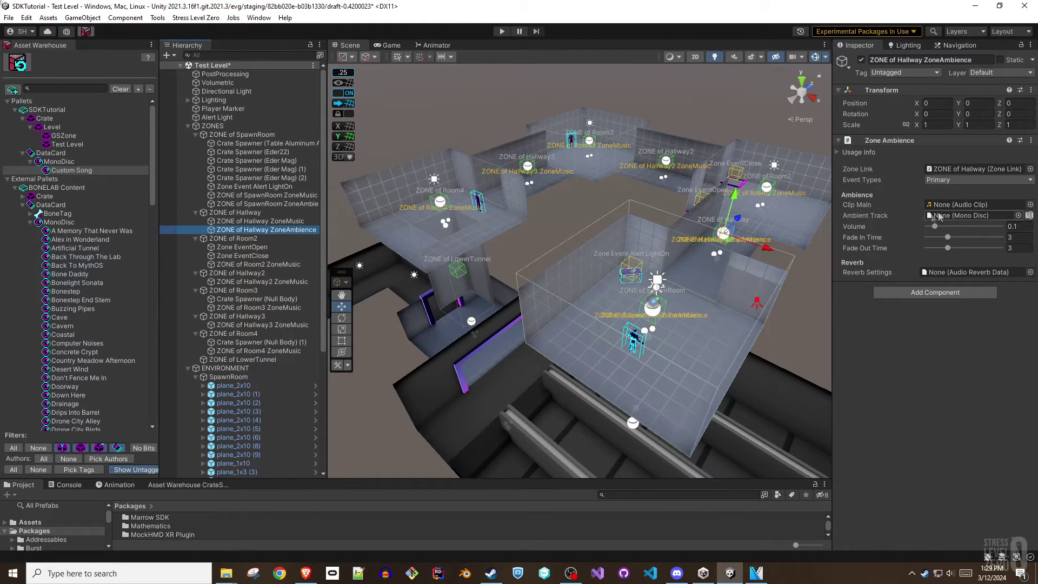
pyautogui.click(1019, 215)
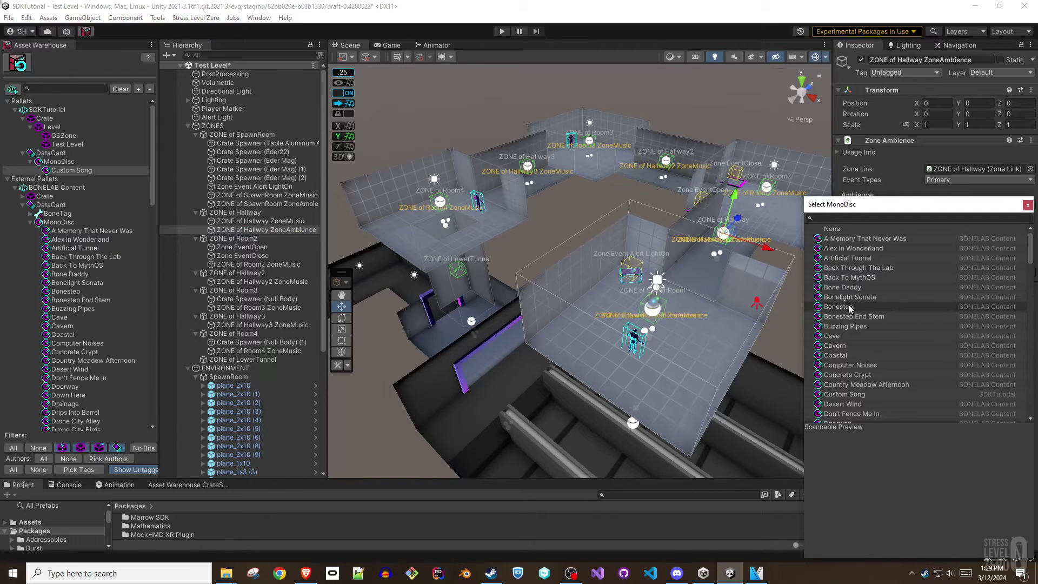
pyautogui.click(847, 327)
pyautogui.doubleClick(848, 326)
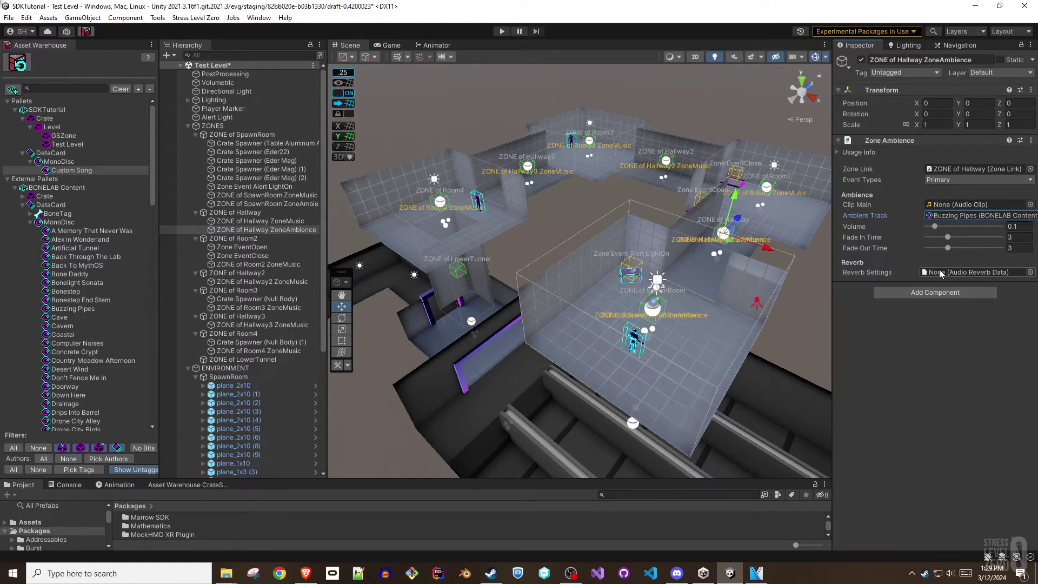
pyautogui.click(936, 225)
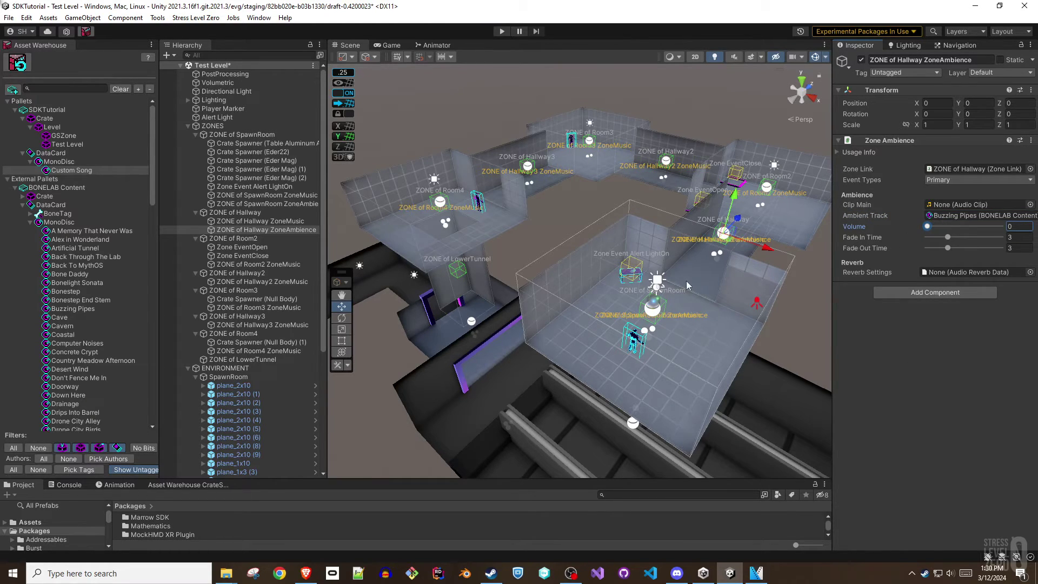
# Enable the Zone Creation and Linking overlay and switch off its ZoneMusic Items and ZoneAmbience Items gizmos.
pyautogui.press('`')
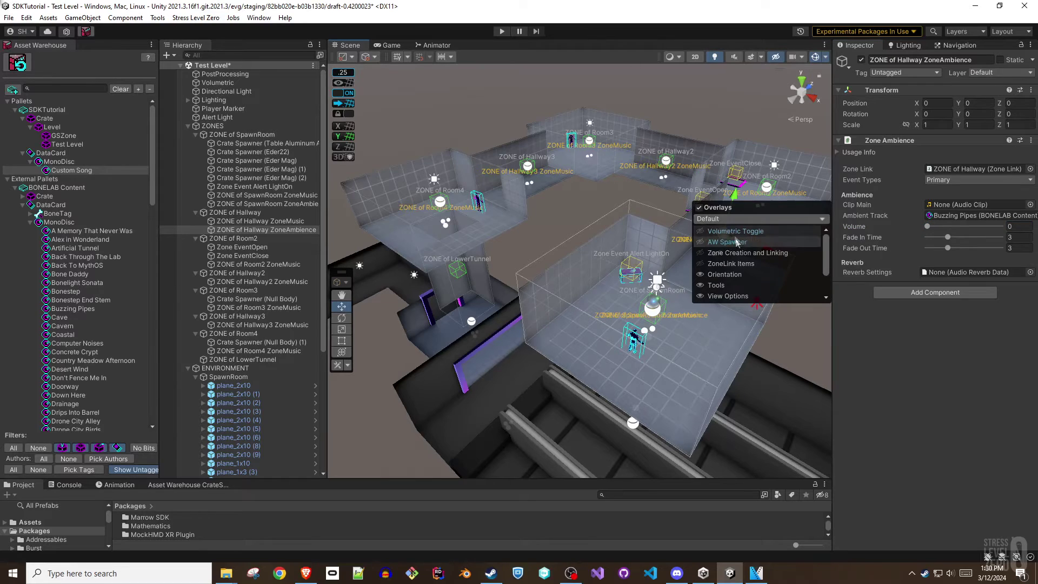
pyautogui.click(741, 253)
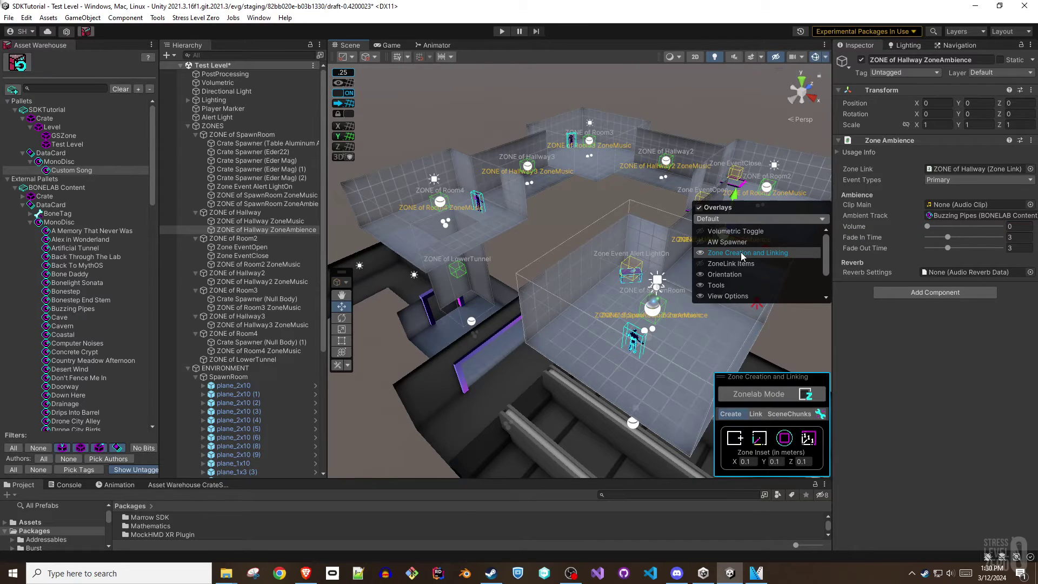
pyautogui.click(820, 414)
pyautogui.click(526, 353)
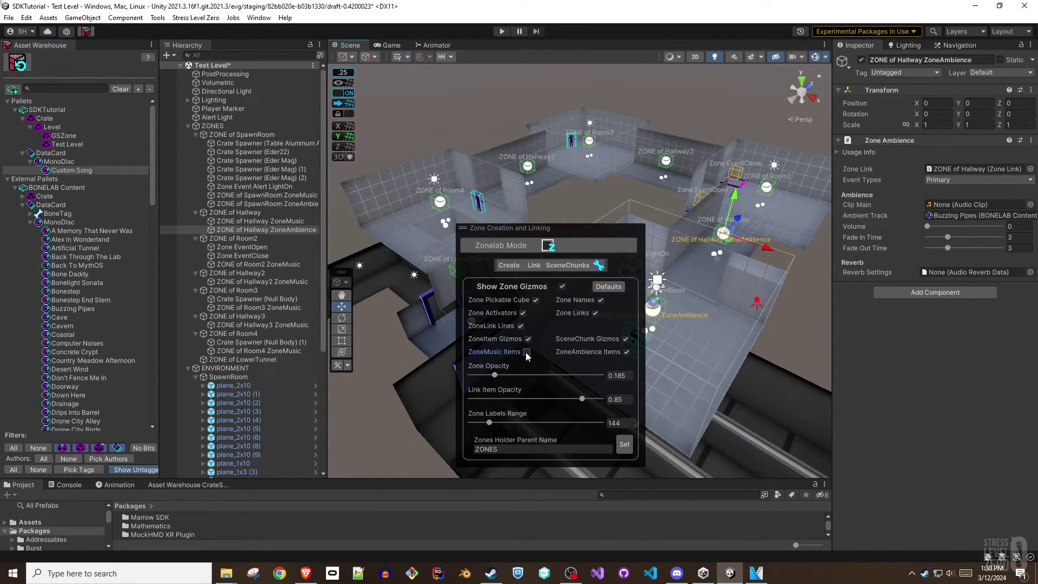
pyautogui.click(626, 352)
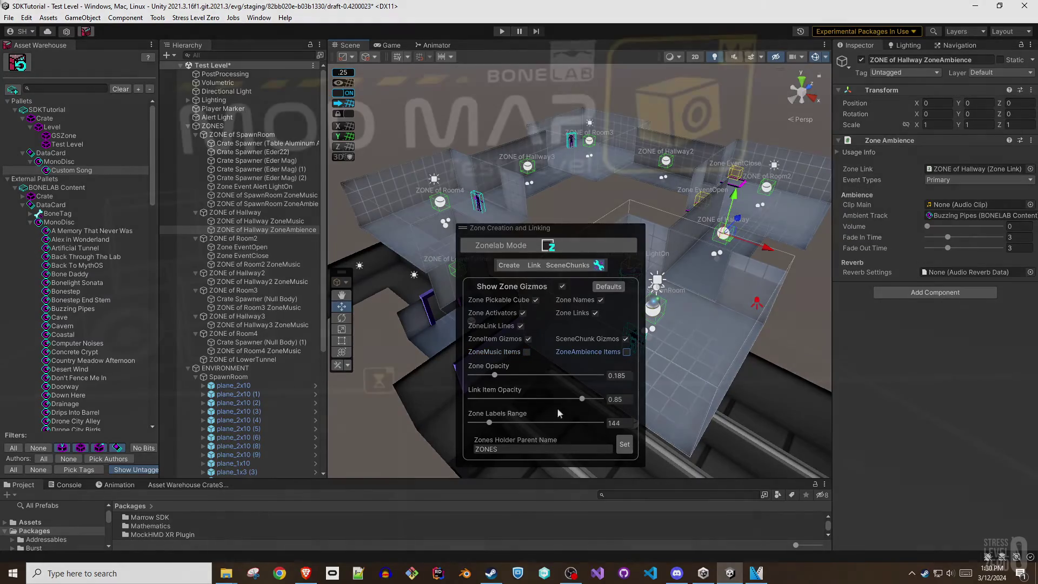